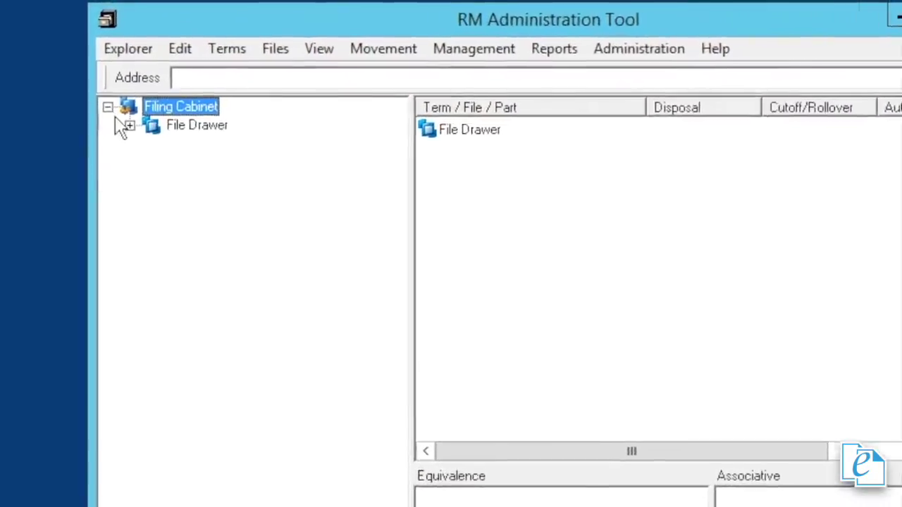
# Expand the Filing Cabinet down to the File Folder and view the File Folder, Hanging Folder, File Drawer and Filing Cabinet levels.
pyautogui.click(134, 107)
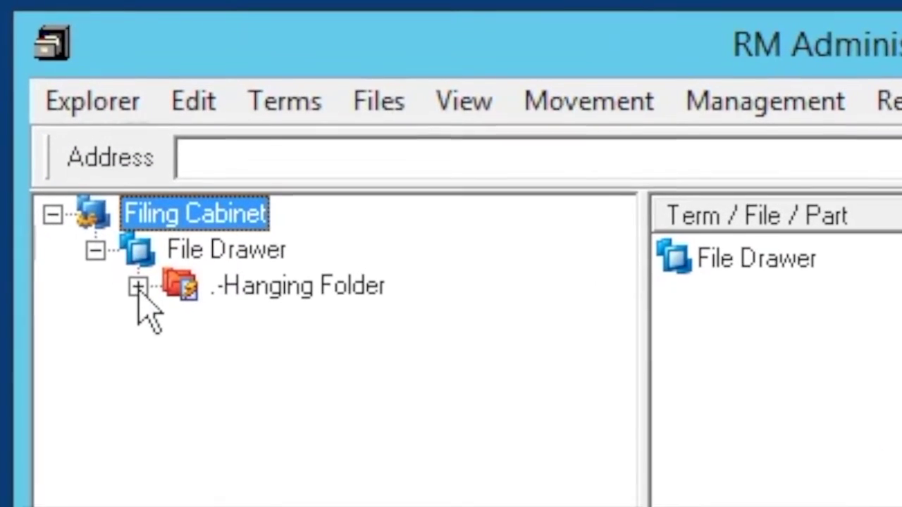
pyautogui.click(141, 262)
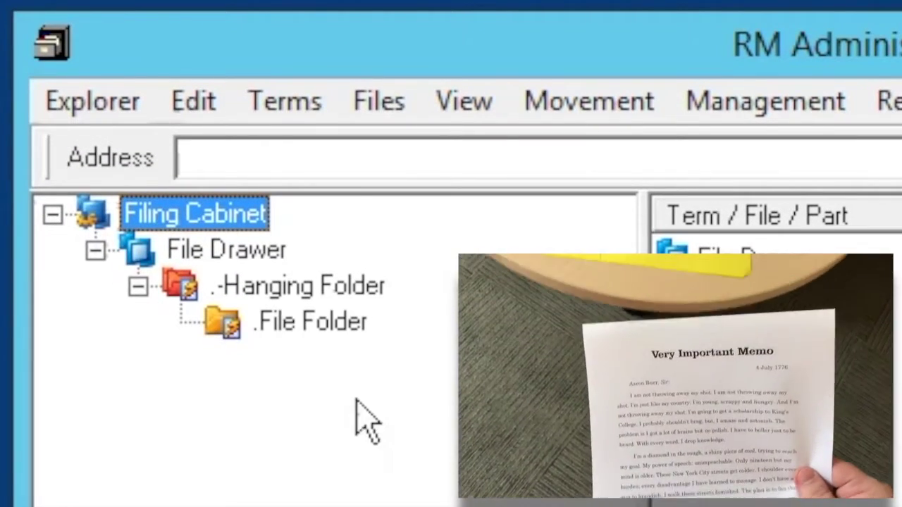
pyautogui.click(345, 334)
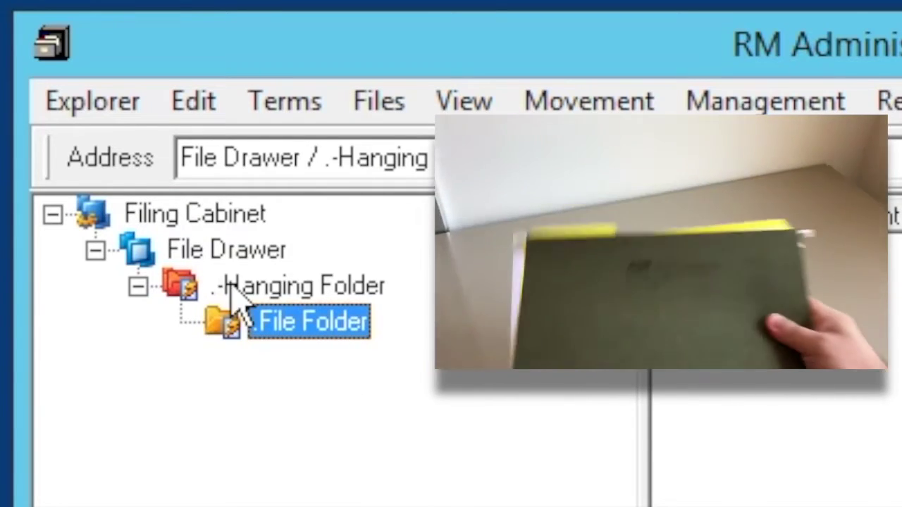
pyautogui.click(233, 291)
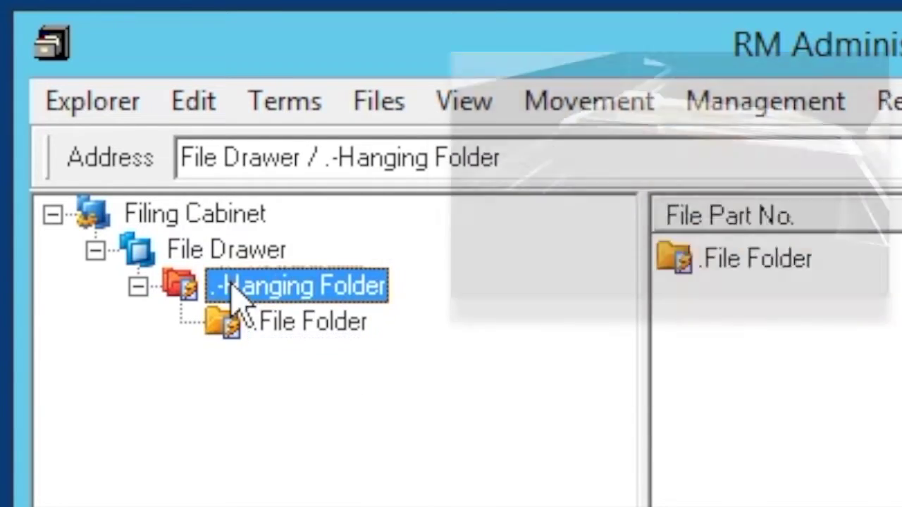
pyautogui.click(153, 253)
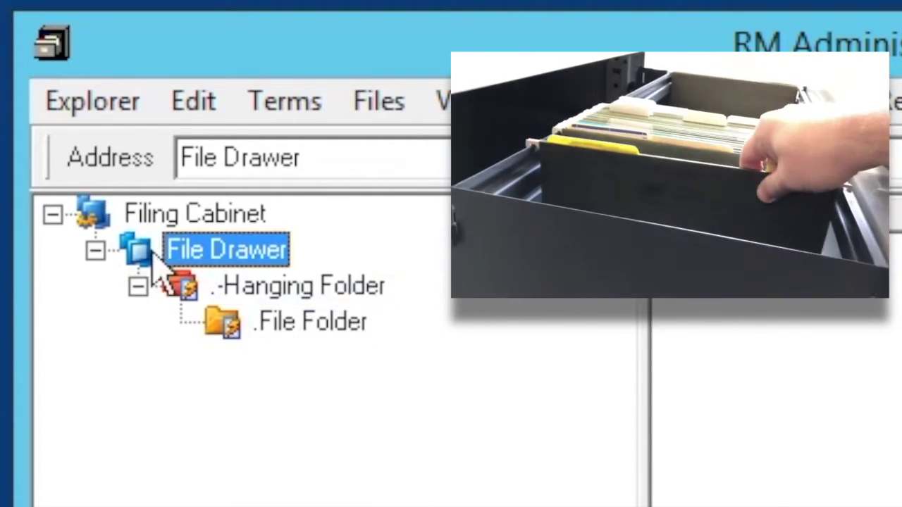
pyautogui.click(142, 222)
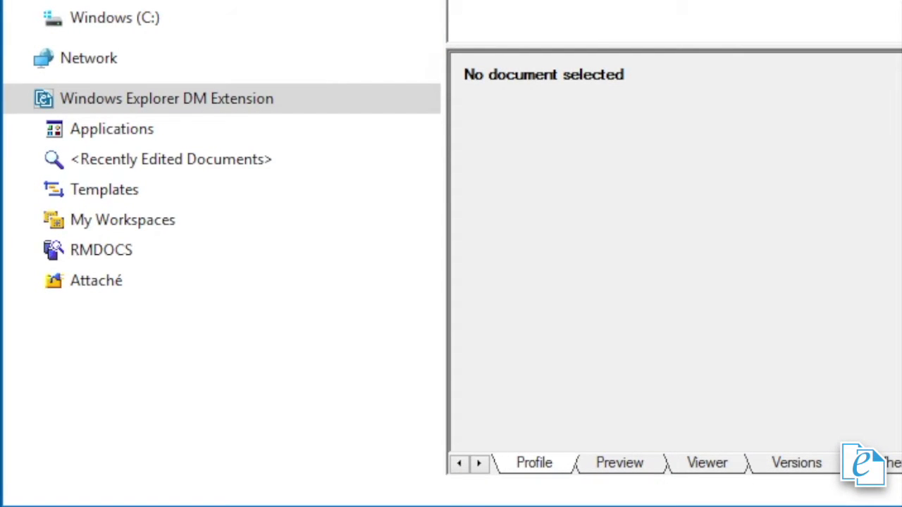
# Open the RMDOCS library in the Windows Explorer DM Extension and expand its contents and File Plan.
pyautogui.click(108, 265)
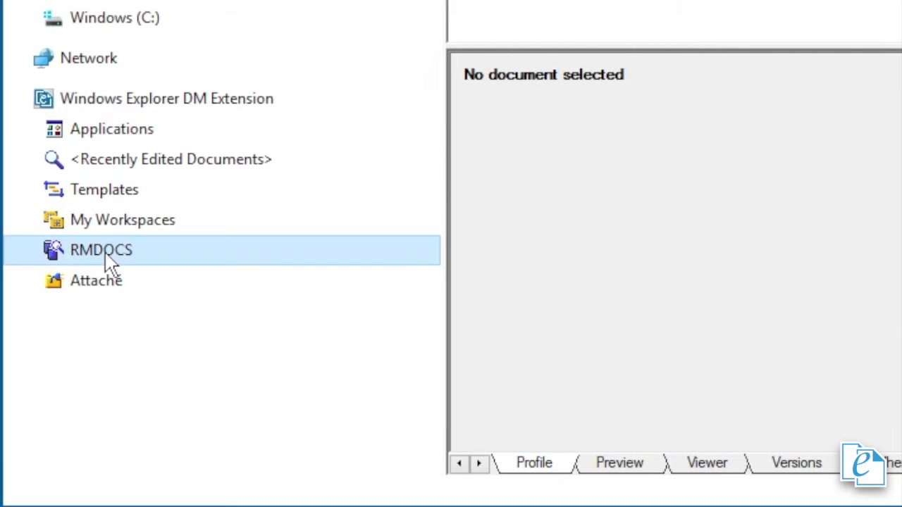
pyautogui.click(30, 256)
pyautogui.click(39, 281)
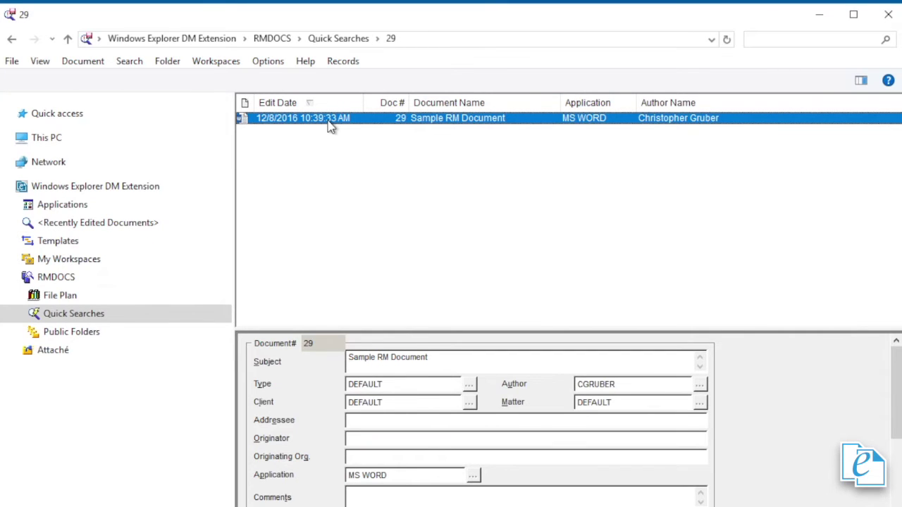
# Declare document 29, Sample RM Document, as a record.
pyautogui.click(76, 65)
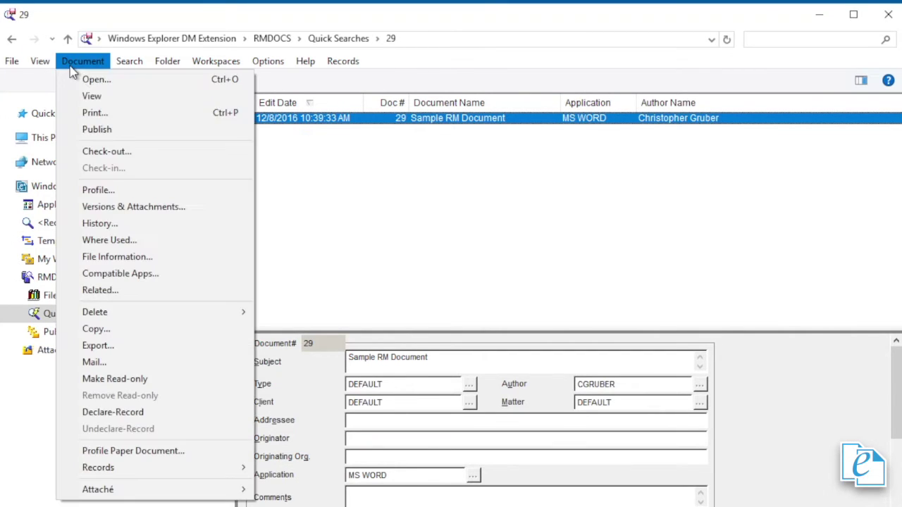
pyautogui.click(141, 414)
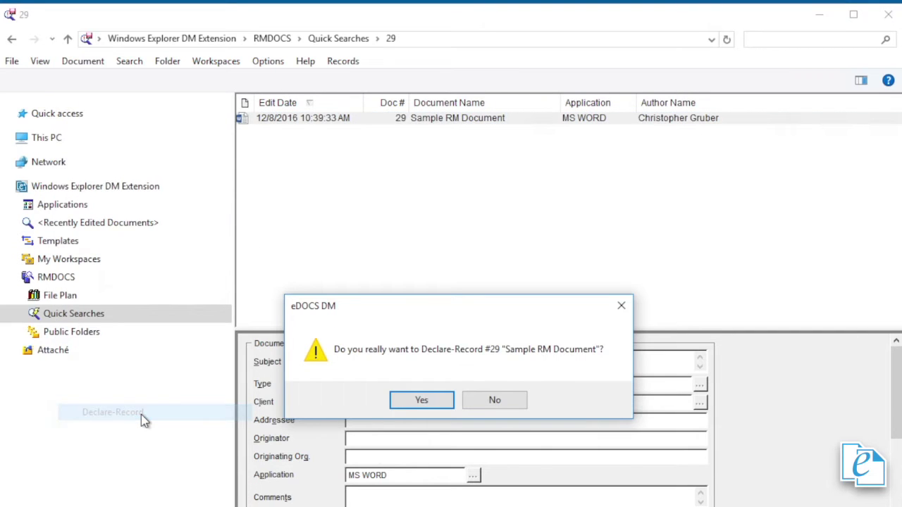
pyautogui.click(415, 401)
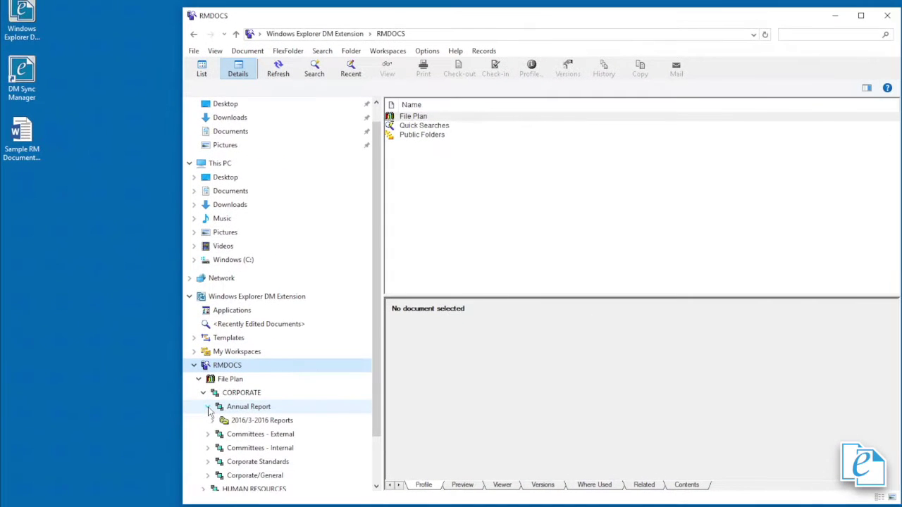
# Save Sample RM Document.docx from the desktop into file part 2016/3(C) under CORPORATE / Annual Report / 2016/3-2016 Reports.
pyautogui.click(214, 421)
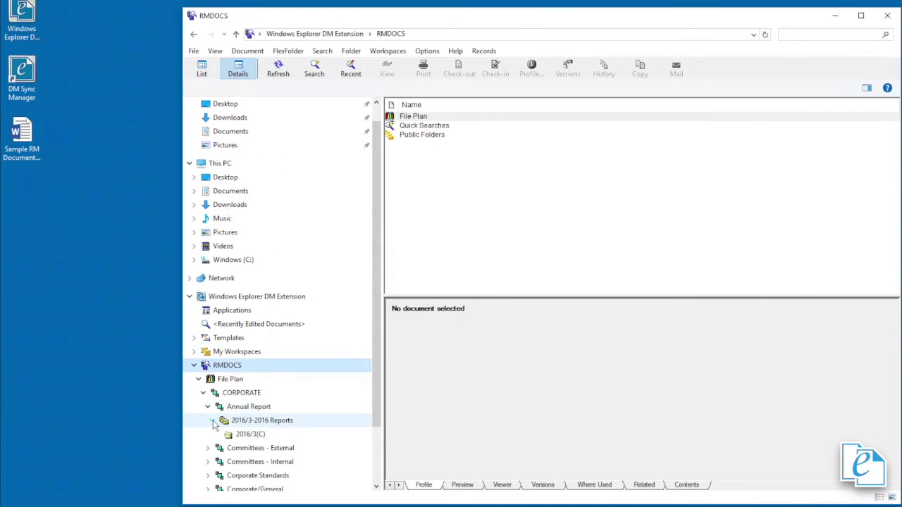
pyautogui.click(248, 435)
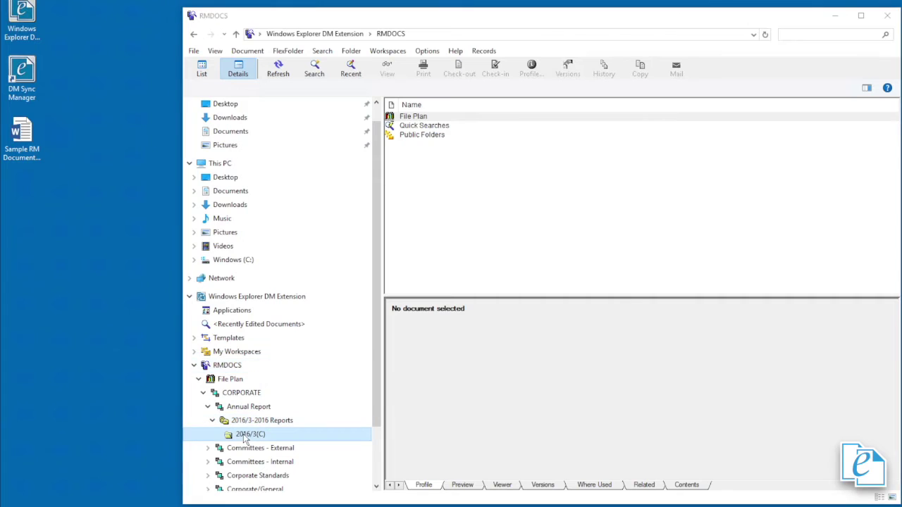
pyautogui.click(27, 141)
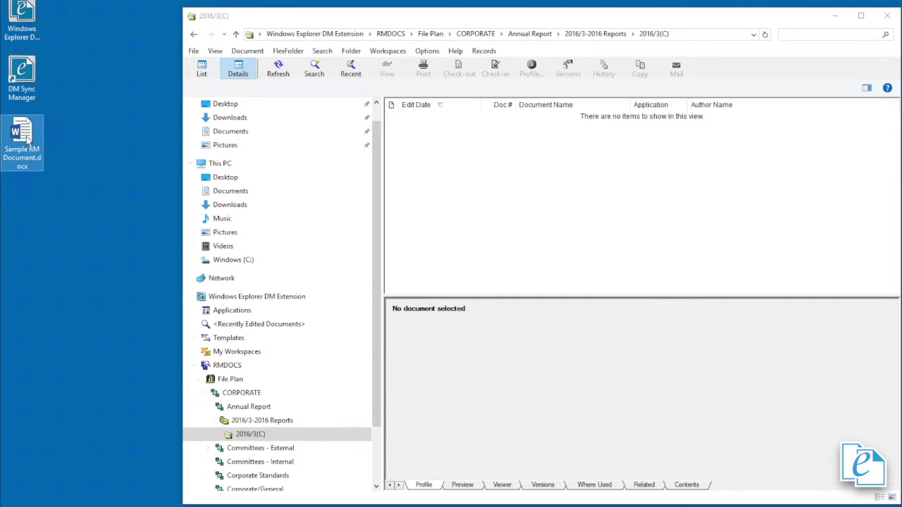
pyautogui.moveTo(27, 141); pyautogui.dragTo(253, 436)
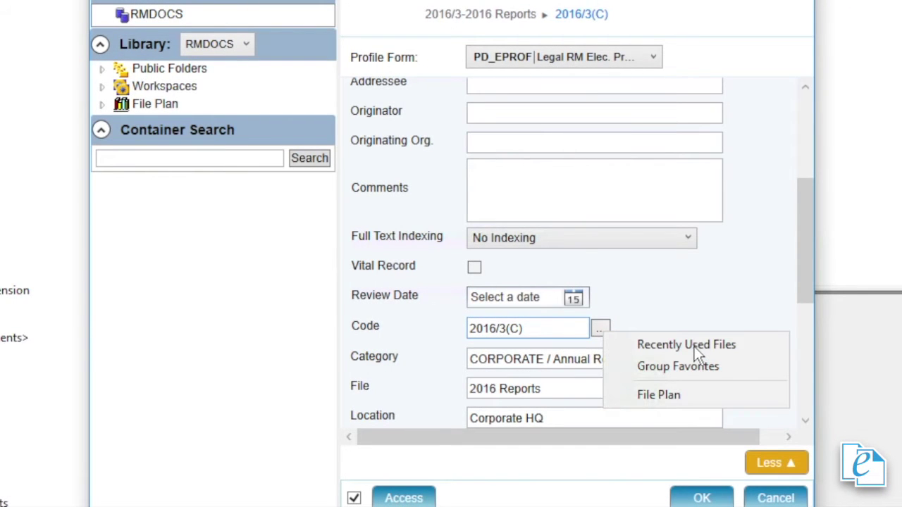
# Clear the profile's Code and refill it by selecting file part 2016/3(C) under CORPORATE / Annual Report / 2016/3-2016 Reports in the File Plan.
pyautogui.hotkey('ctrl', 'a')
pyautogui.press('BackSpace')
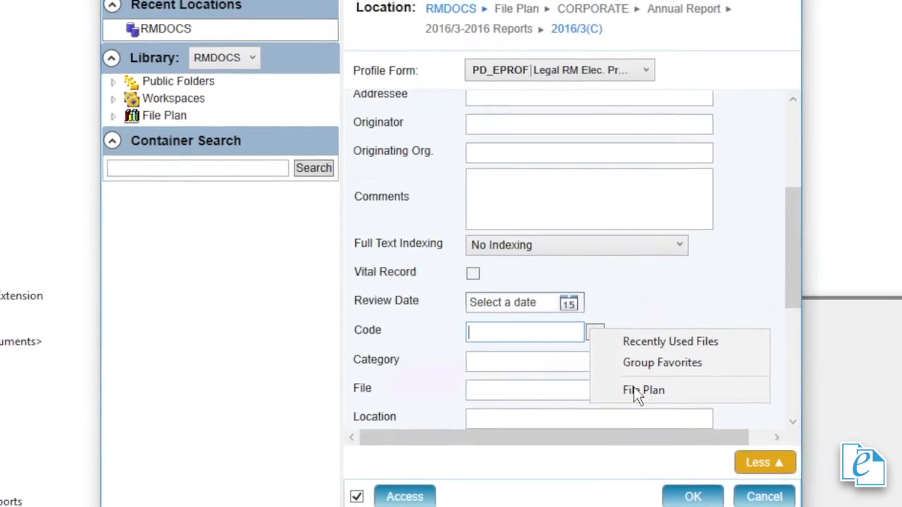
pyautogui.click(654, 389)
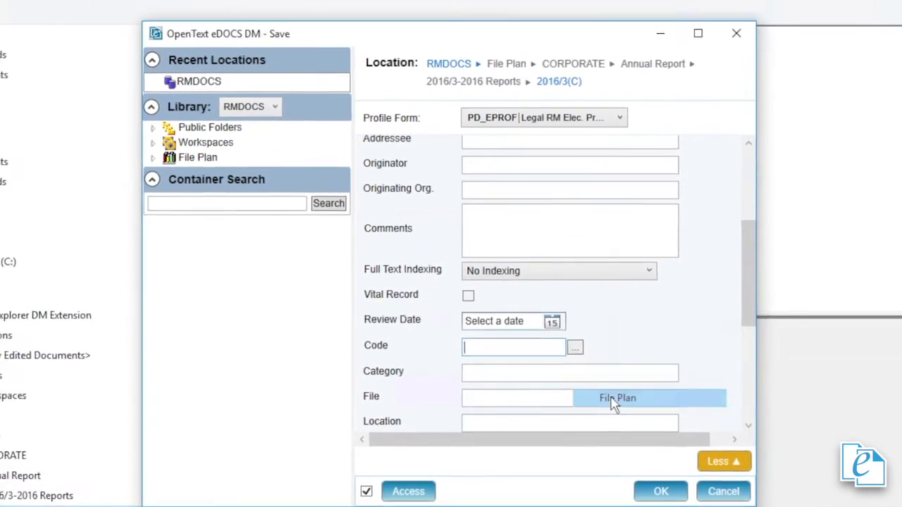
pyautogui.click(613, 399)
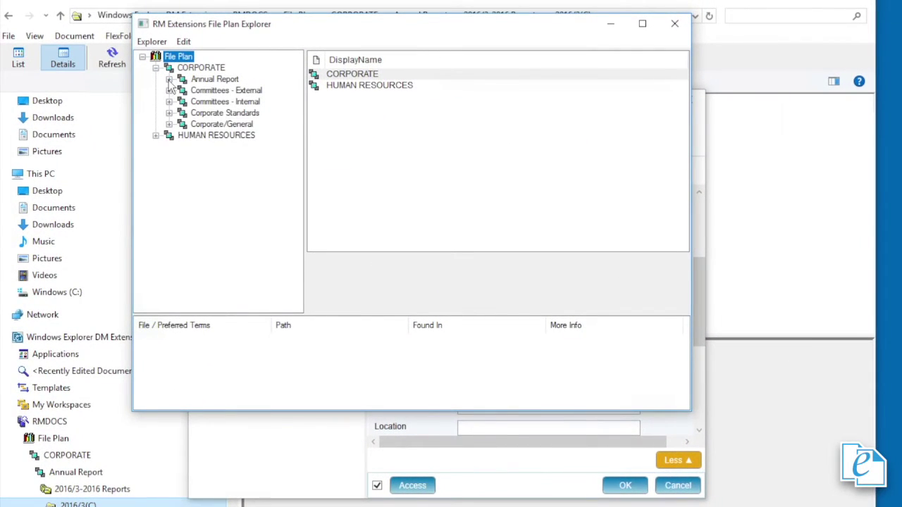
pyautogui.click(169, 79)
pyautogui.click(182, 91)
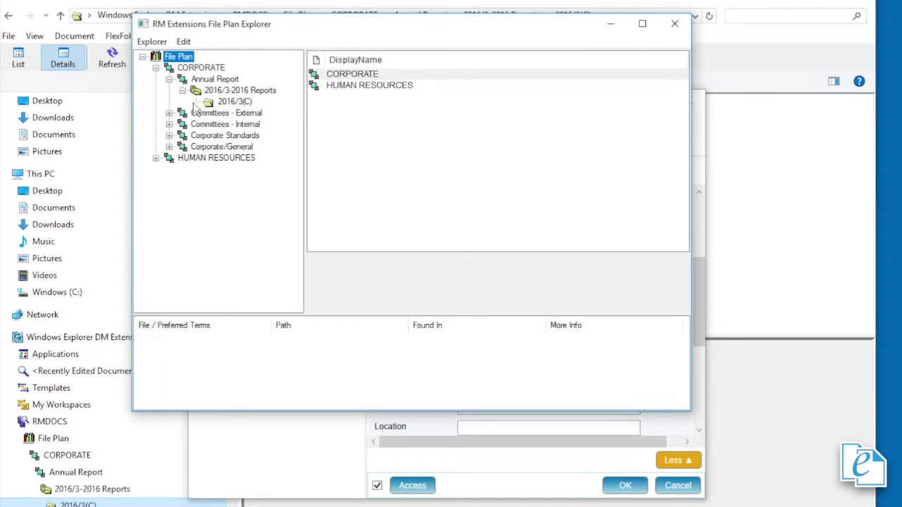
pyautogui.click(234, 102)
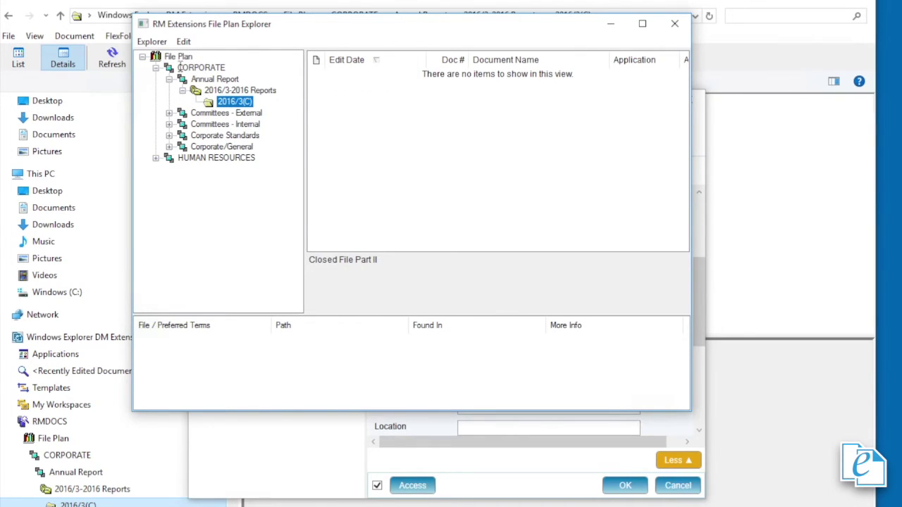
pyautogui.click(153, 42)
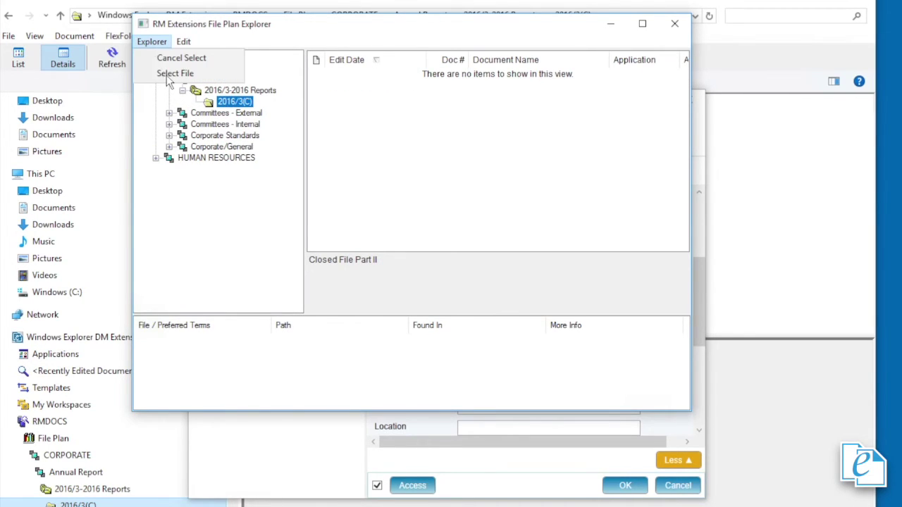
pyautogui.click(169, 74)
# Reopen the File Plan for the Code, search it for 2016* without Thesaurus Terms, and pick the 2016/3(C) result.
pyautogui.click(588, 407)
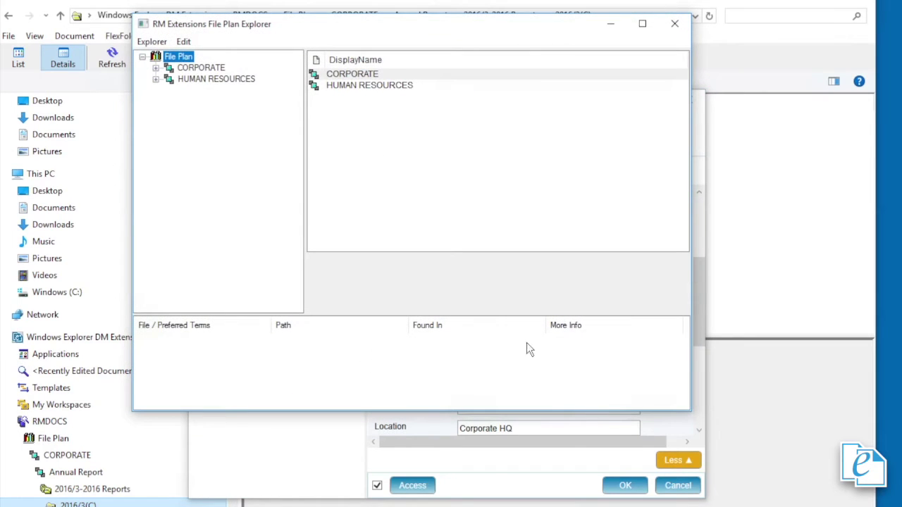
pyautogui.click(185, 41)
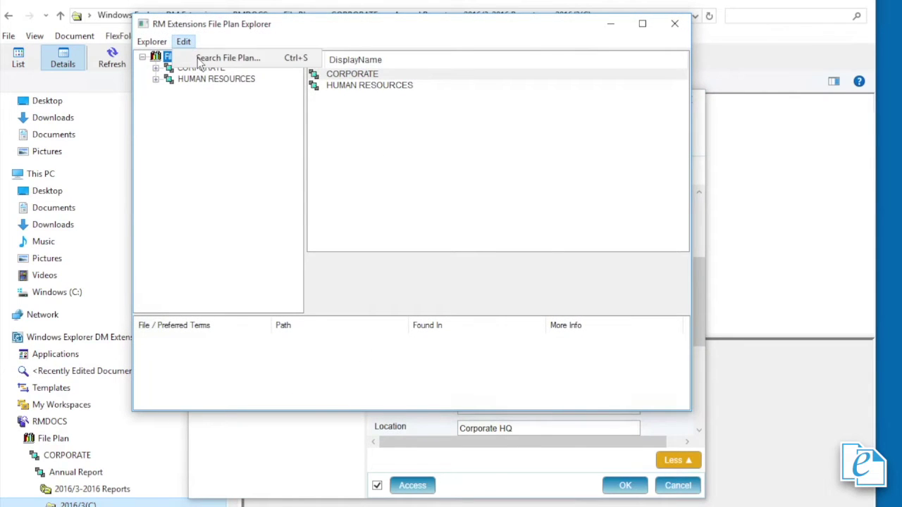
pyautogui.click(204, 59)
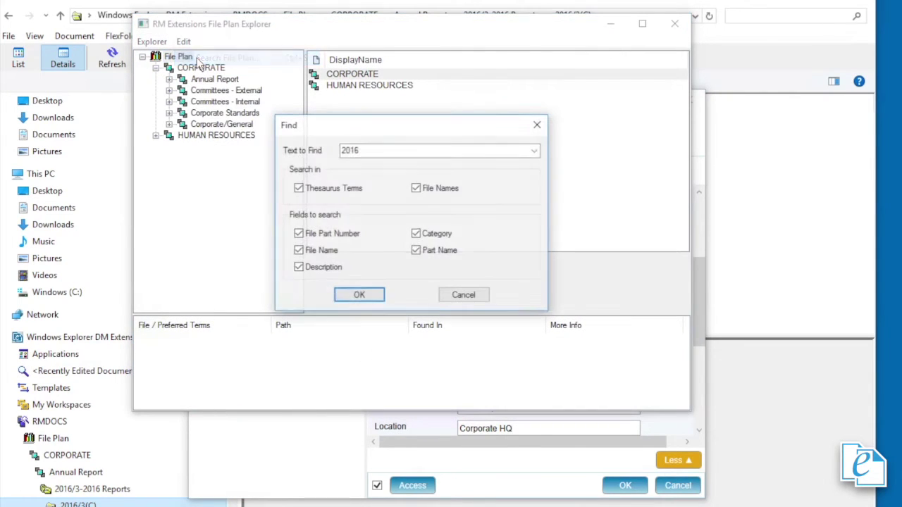
pyautogui.click(335, 189)
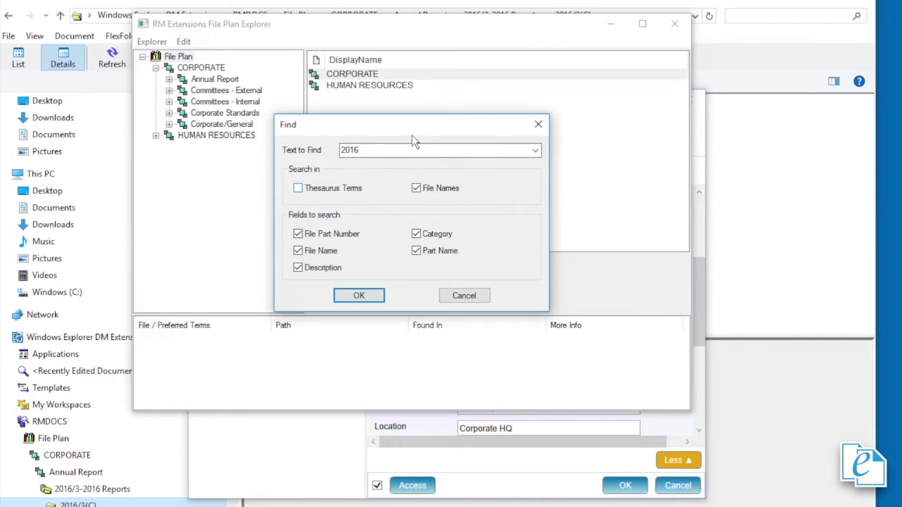
pyautogui.doubleClick(396, 150)
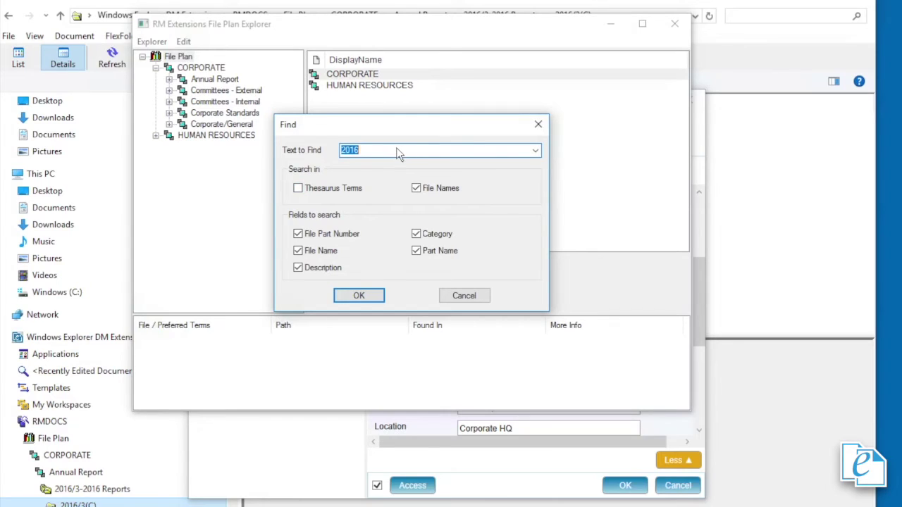
pyautogui.press('BackSpace')
pyautogui.write('2016*')
pyautogui.click(372, 298)
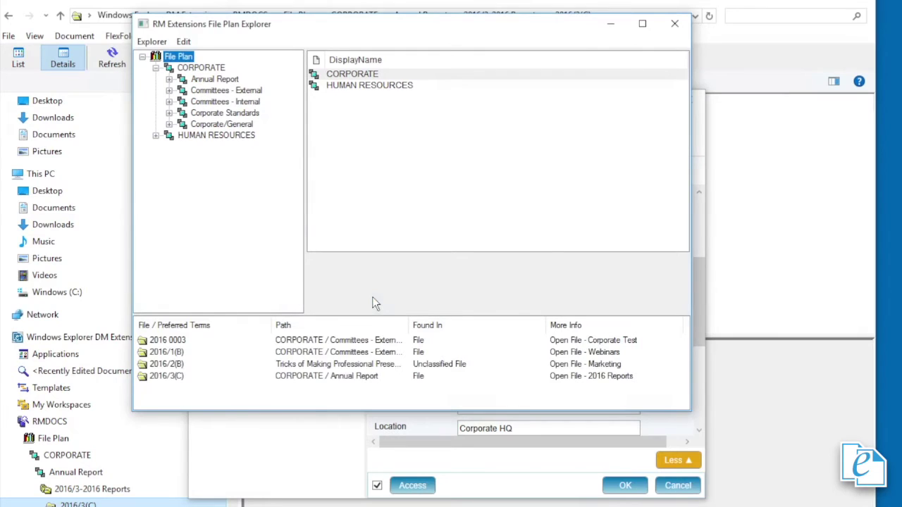
pyautogui.click(178, 379)
pyautogui.rightClick(177, 381)
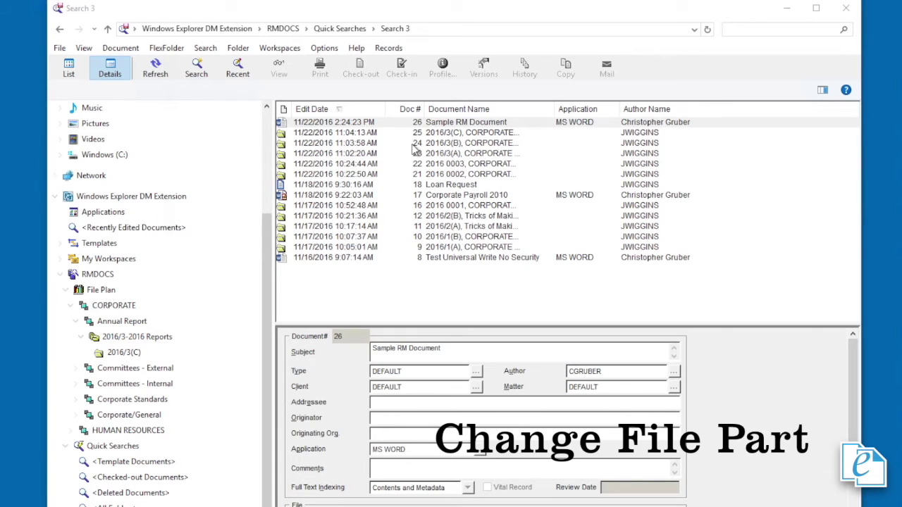
# Change Sample RM Document's file part by selecting 2016/1(B) under CORPORATE / Committees - External / Customer Relations / 2016/1-Webinars in the File Plan.
pyautogui.click(377, 123)
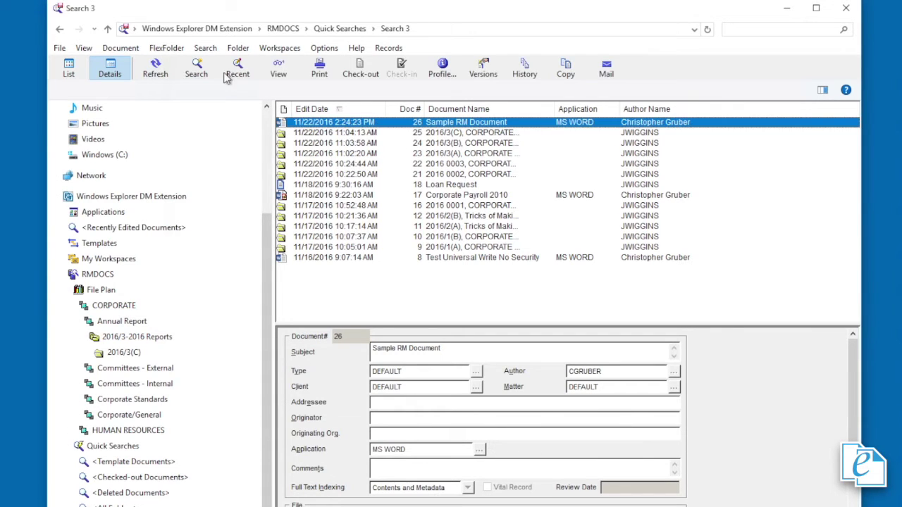
pyautogui.click(121, 48)
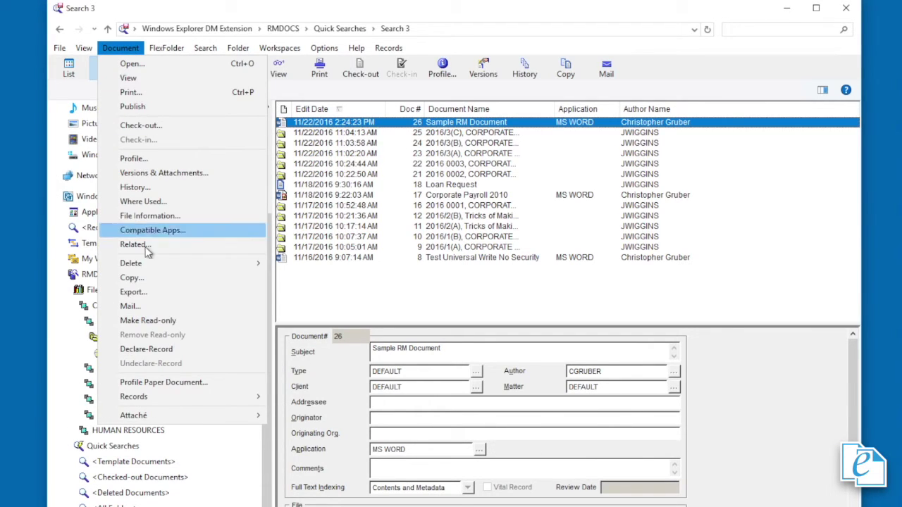
pyautogui.moveTo(185, 397)
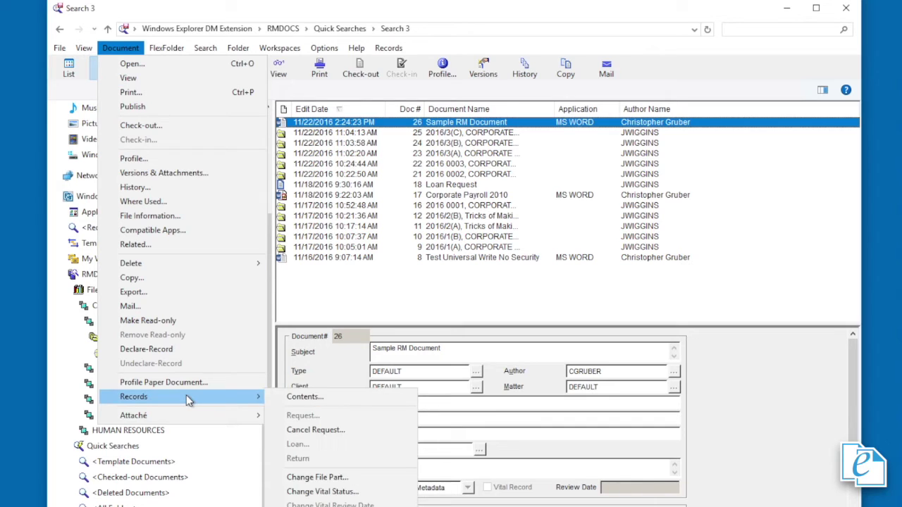
pyautogui.click(296, 478)
pyautogui.click(470, 294)
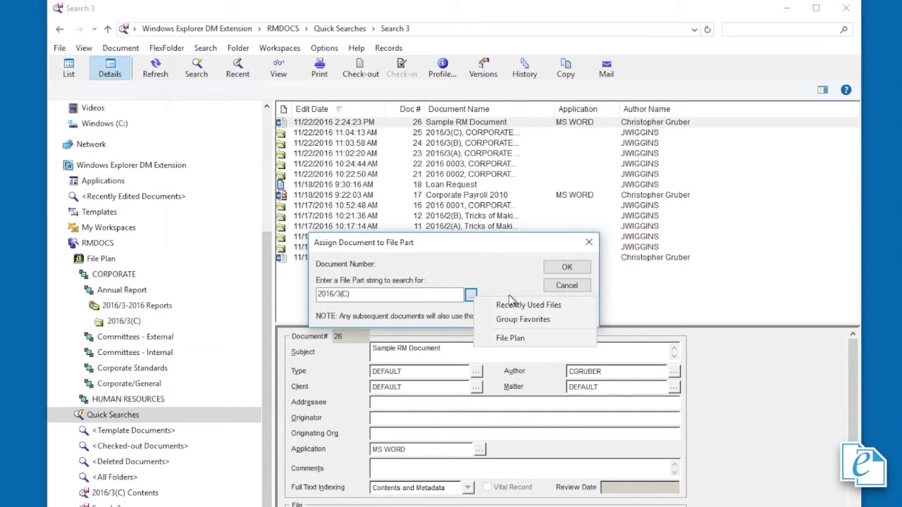
pyautogui.click(509, 339)
pyautogui.click(195, 77)
pyautogui.click(208, 98)
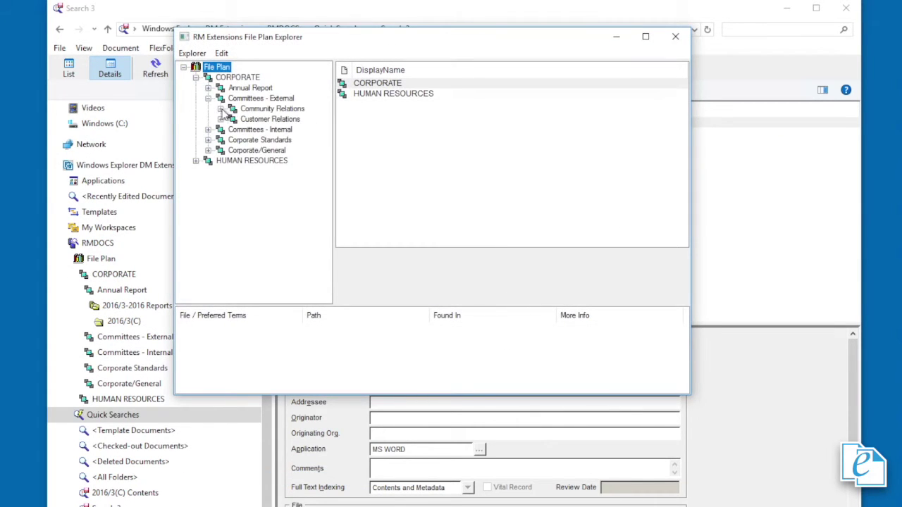
pyautogui.click(221, 120)
pyautogui.click(233, 129)
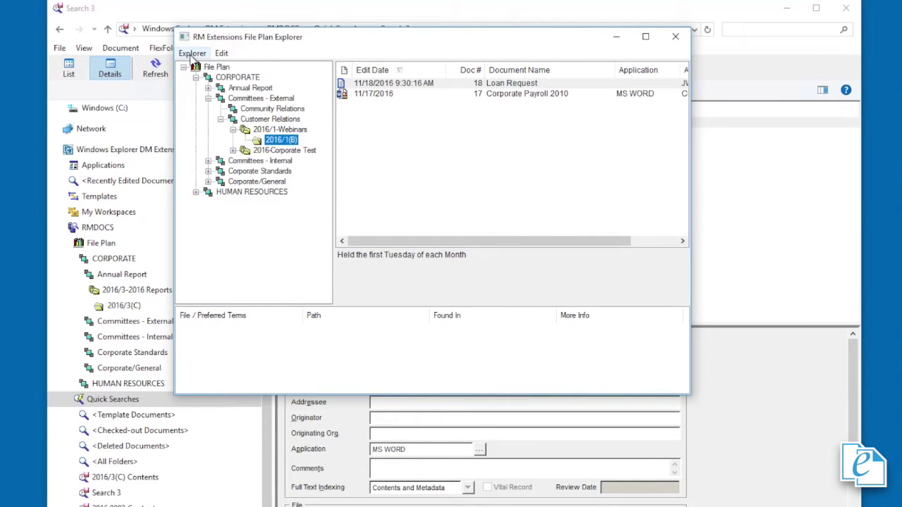
pyautogui.click(204, 83)
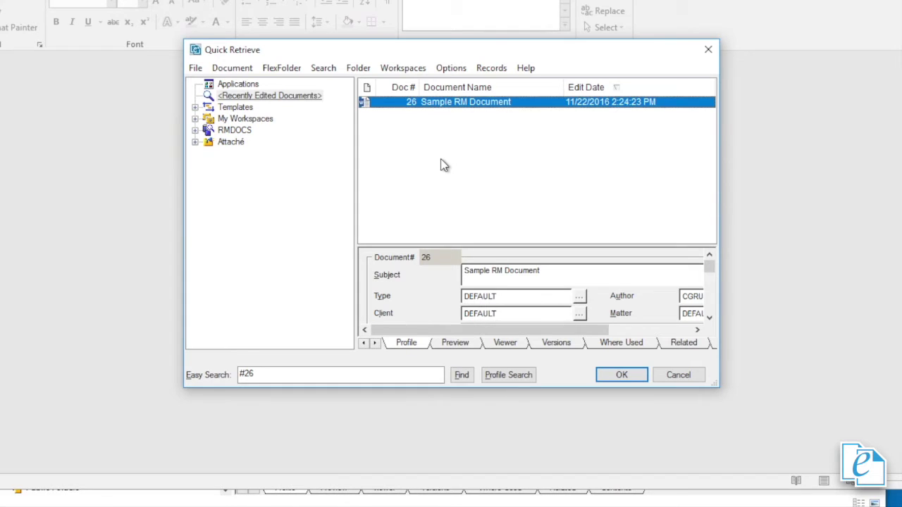
# Change the vital status of Sample RM Document so that it becomes a Vital Record.
pyautogui.click(247, 70)
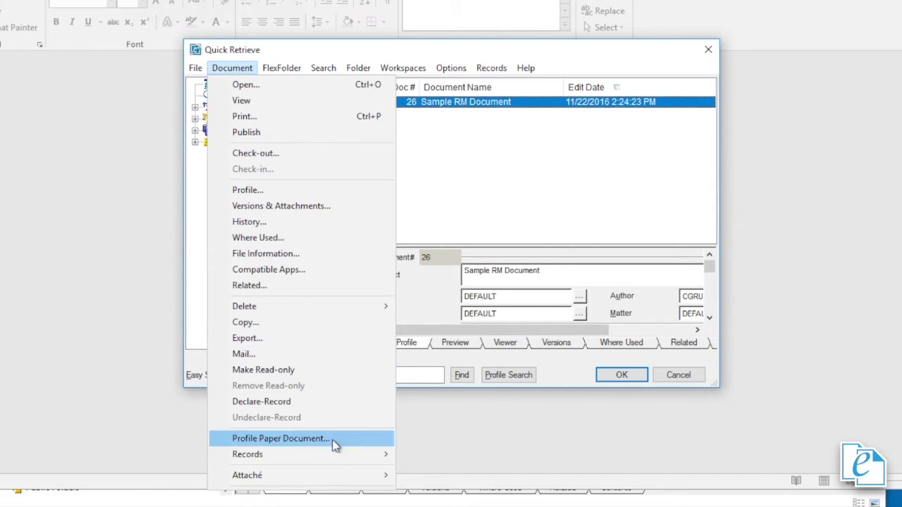
pyautogui.moveTo(339, 456)
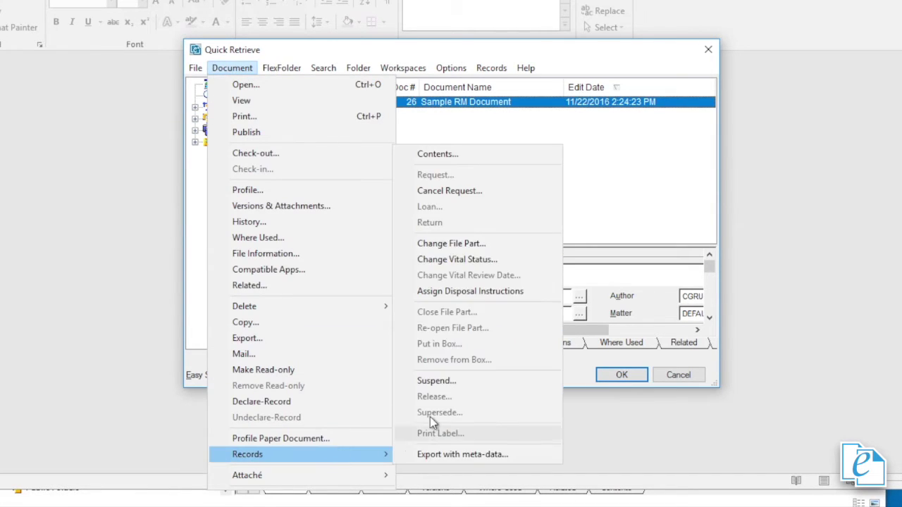
pyautogui.click(445, 261)
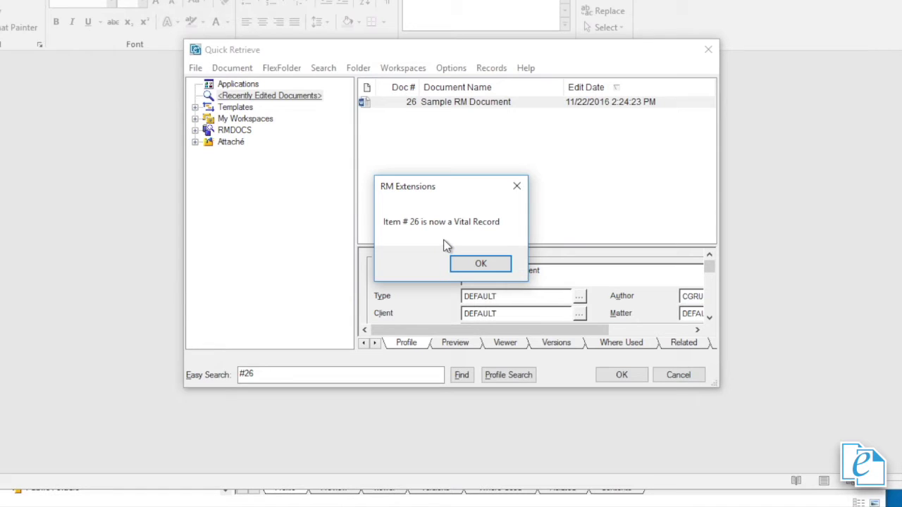
pyautogui.click(477, 262)
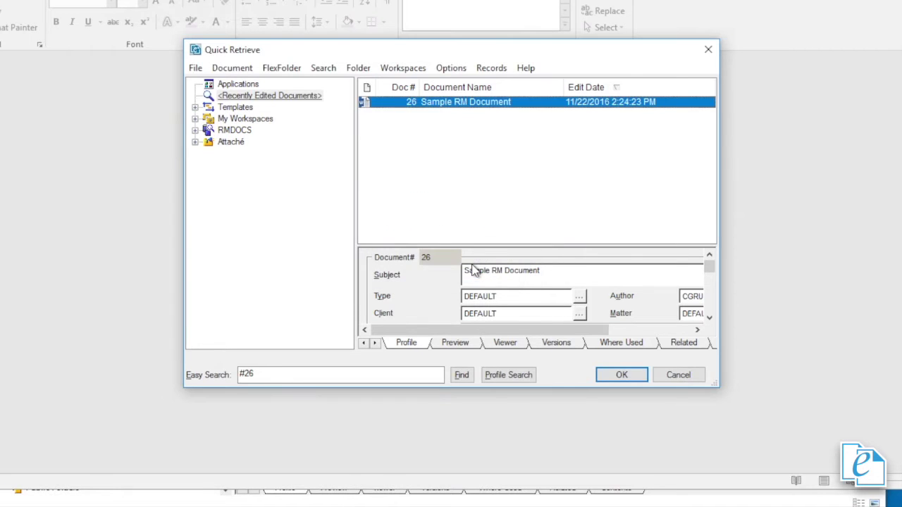
# Set the vital review date of Sample RM Document to 11/23/2016.
pyautogui.click(247, 69)
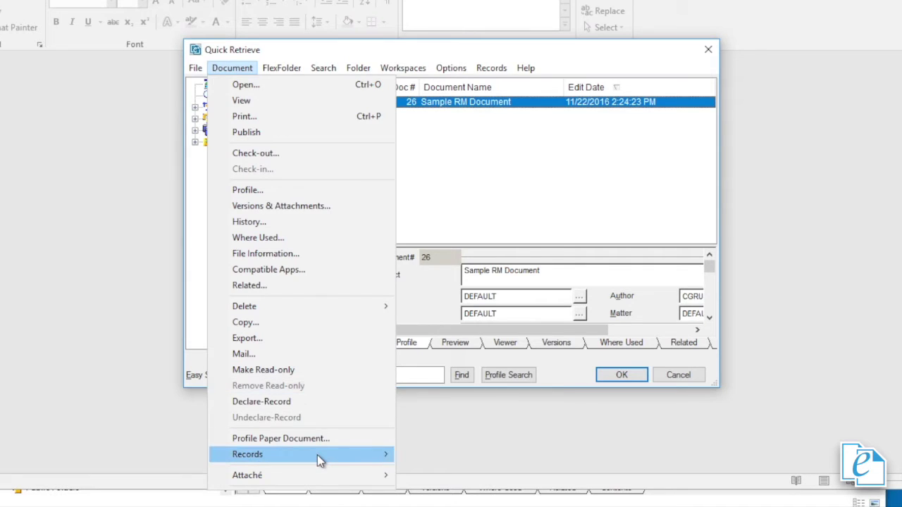
pyautogui.moveTo(317, 454)
pyautogui.click(471, 276)
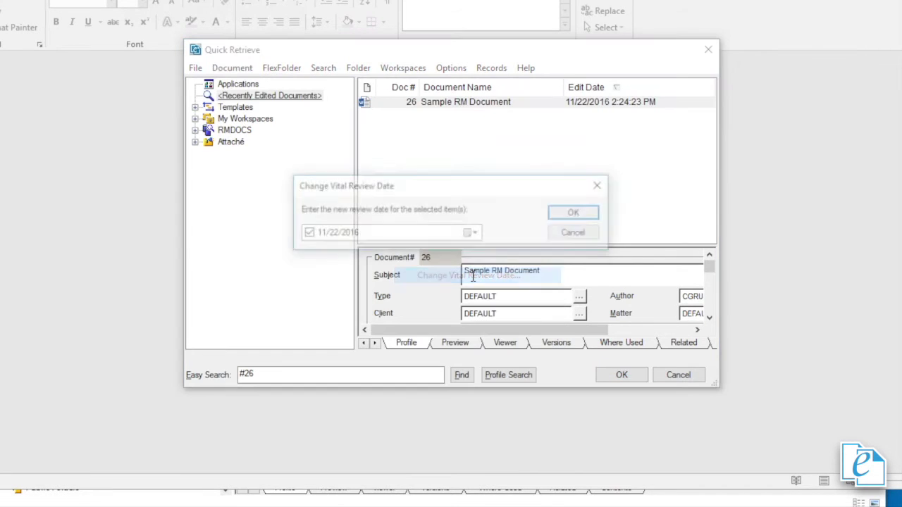
pyautogui.click(331, 233)
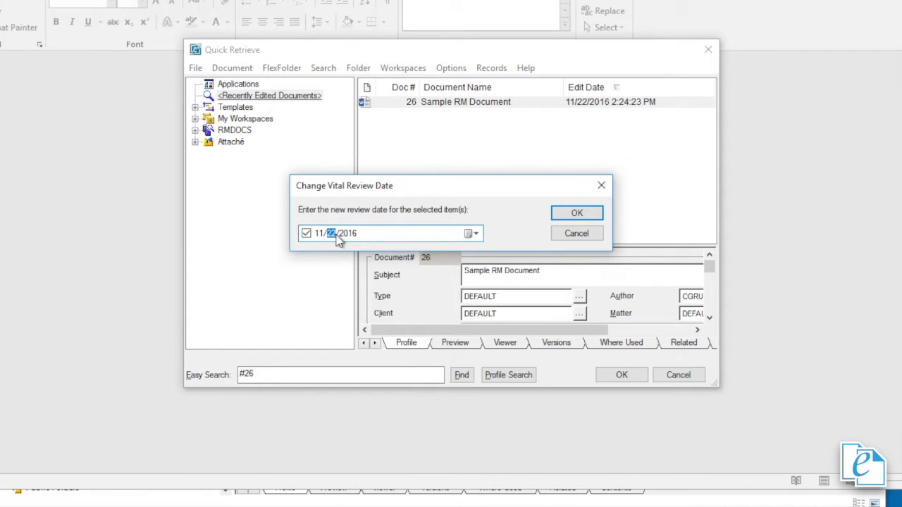
pyautogui.write('23')
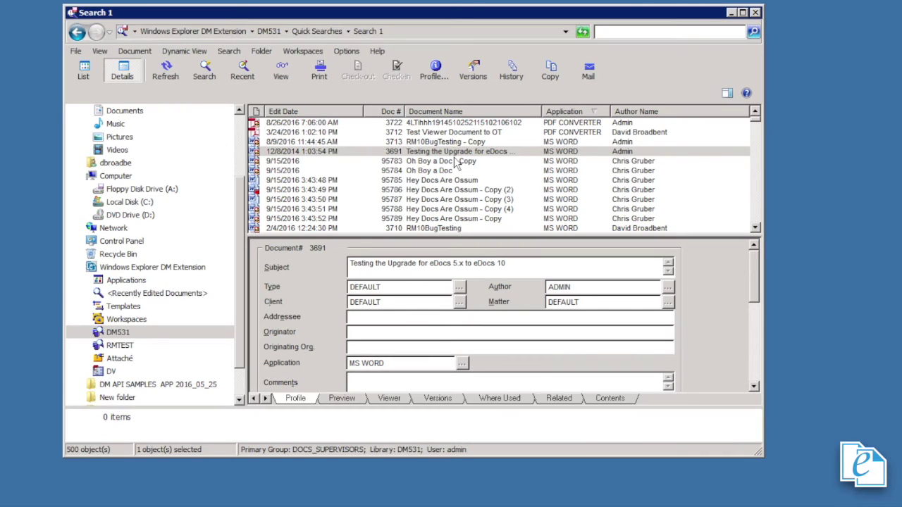
# Start assigning disposal instructions to document 3691, Testing the Upgrade for eDocs 5.x to eDocs 10, with Record Disposal as the new disposal action.
pyautogui.click(450, 154)
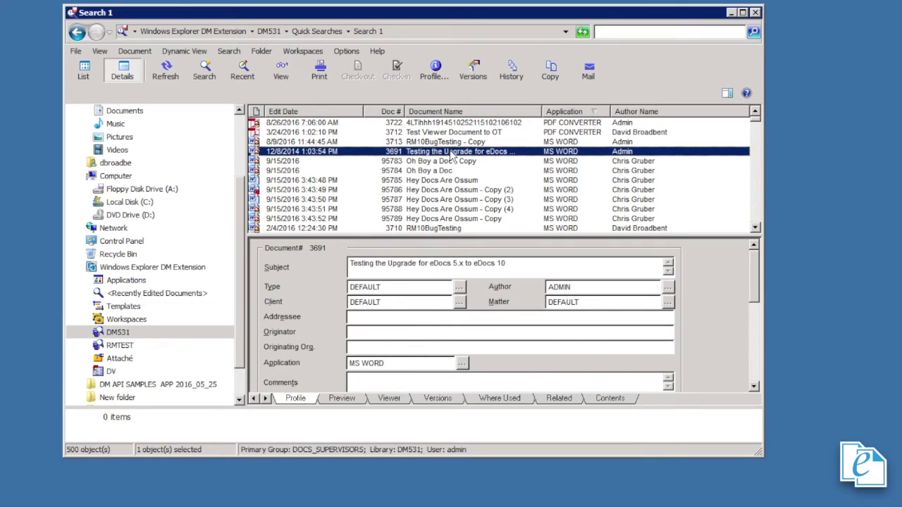
pyautogui.click(138, 55)
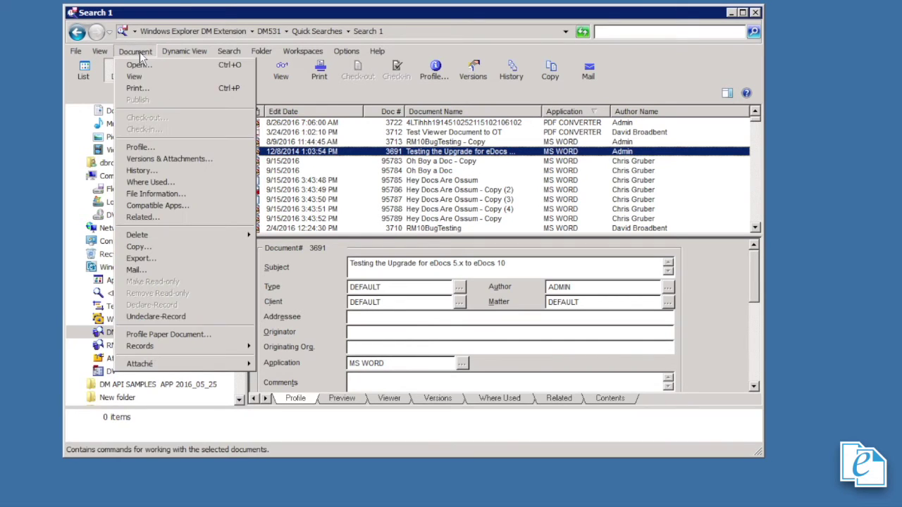
pyautogui.moveTo(141, 346)
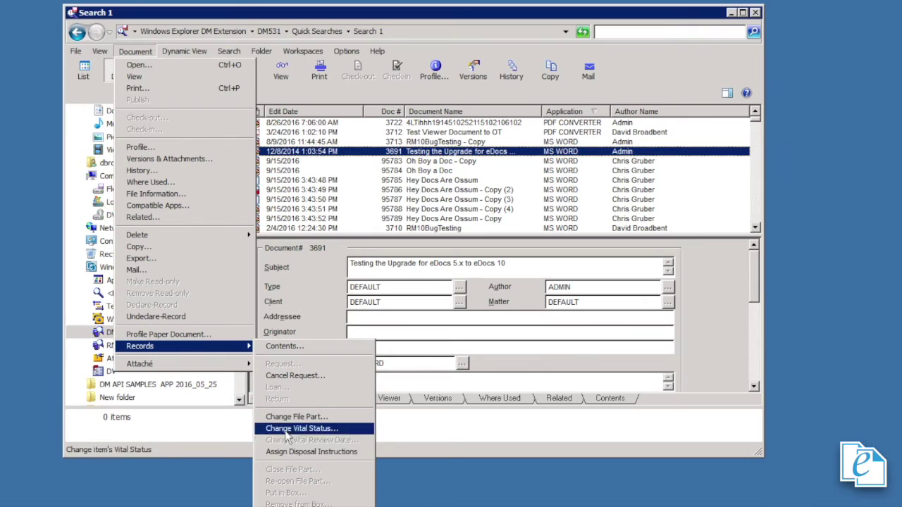
pyautogui.click(288, 452)
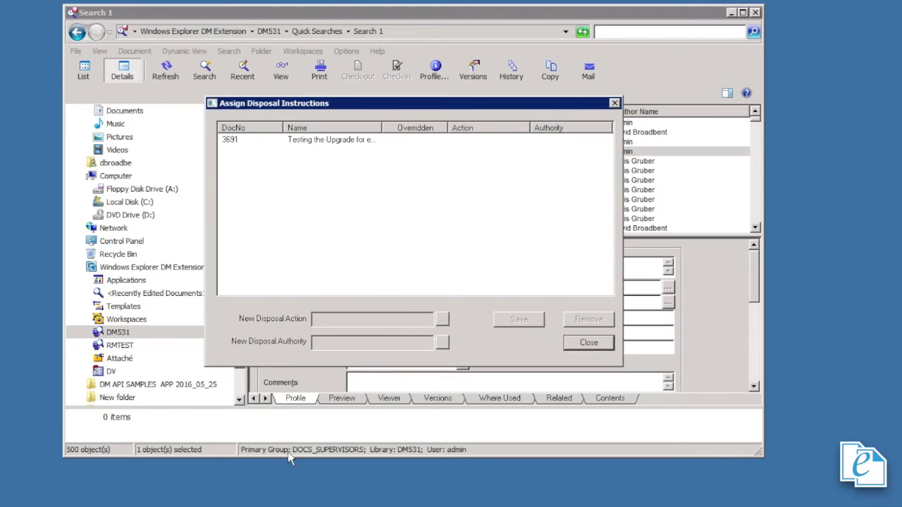
pyautogui.click(241, 140)
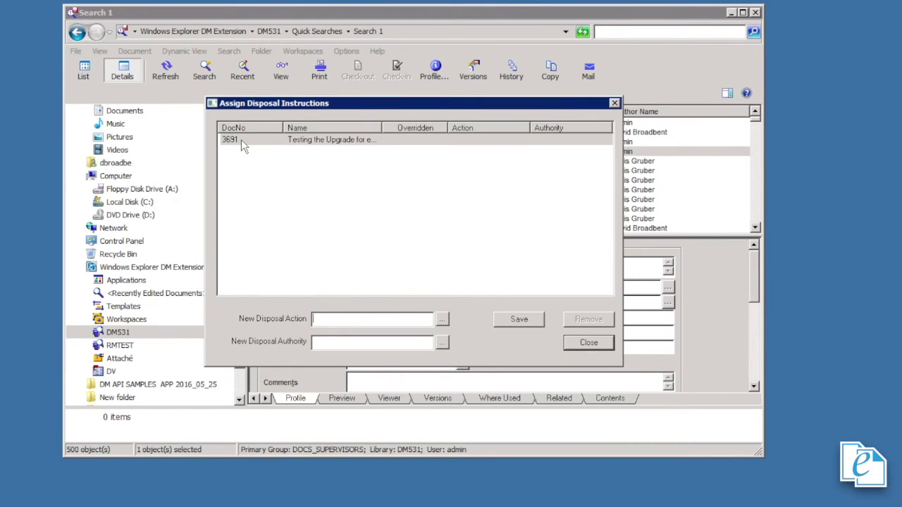
pyautogui.click(441, 319)
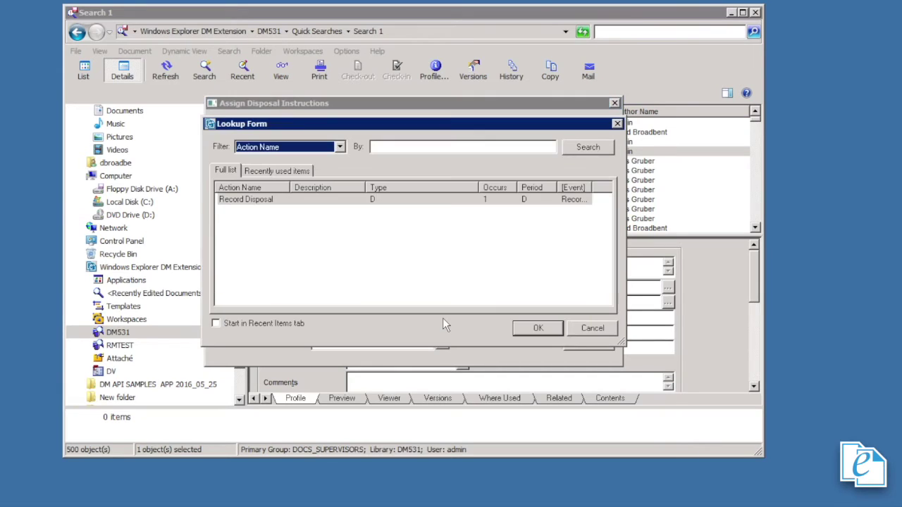
pyautogui.click(265, 200)
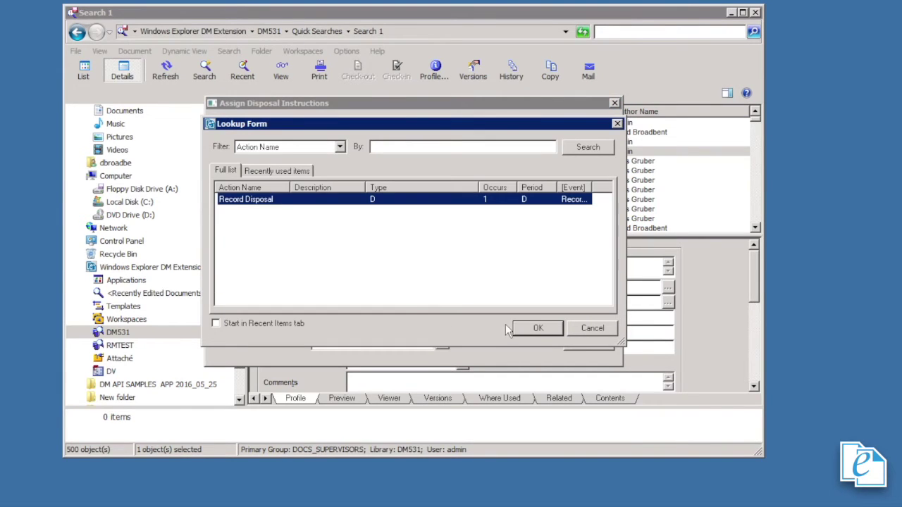
pyautogui.click(524, 330)
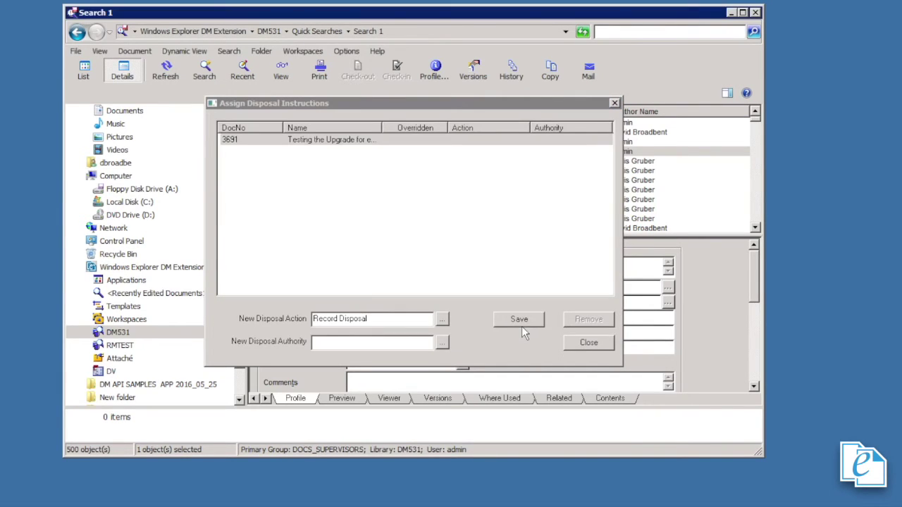
# Choose HR as the new disposal authority for document 3691 and save the disposal instructions.
pyautogui.click(443, 342)
pyautogui.click(239, 212)
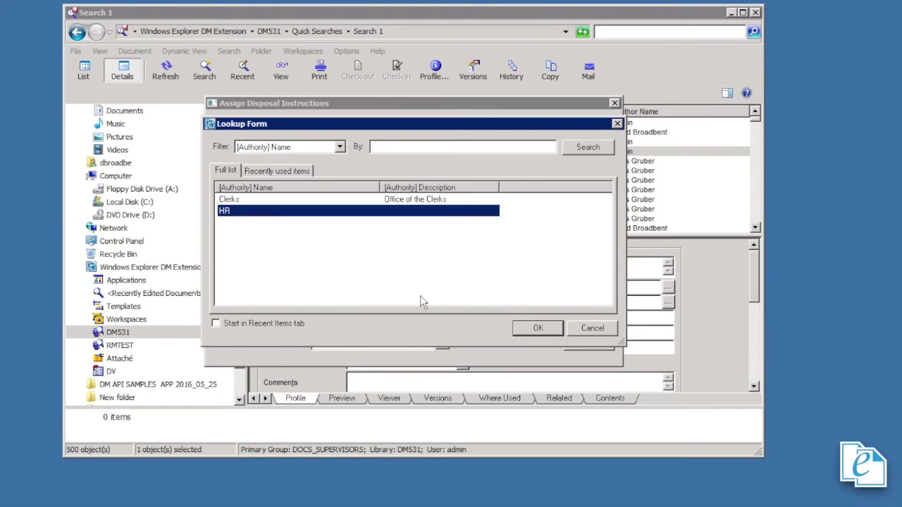
pyautogui.click(537, 329)
pyautogui.click(519, 320)
pyautogui.click(480, 318)
pyautogui.click(539, 319)
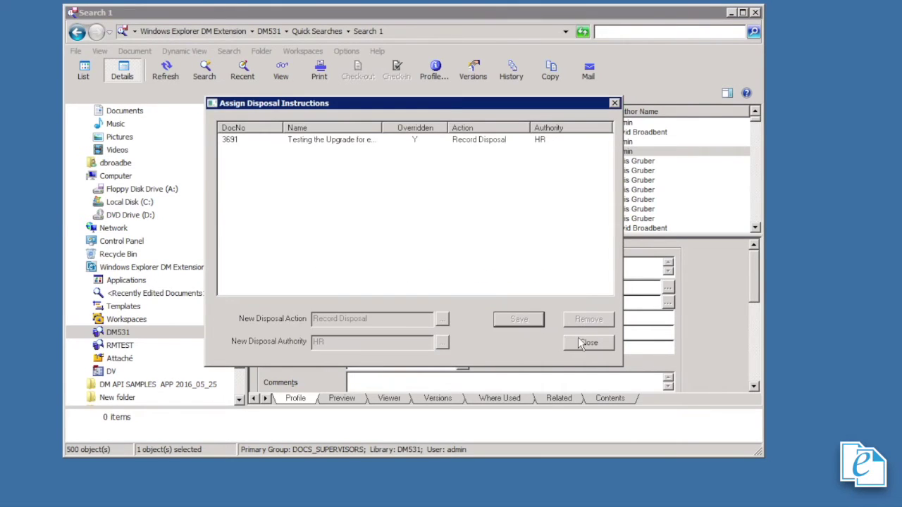
pyautogui.click(586, 343)
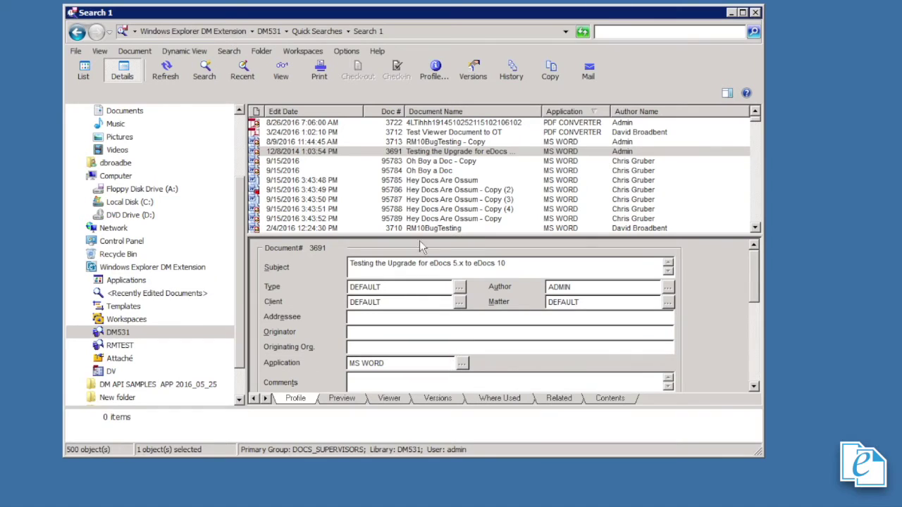
# Remove the disposal instructions from document 3691, Testing the Upgrade for eDocs 5.x to eDocs 10.
pyautogui.click(280, 152)
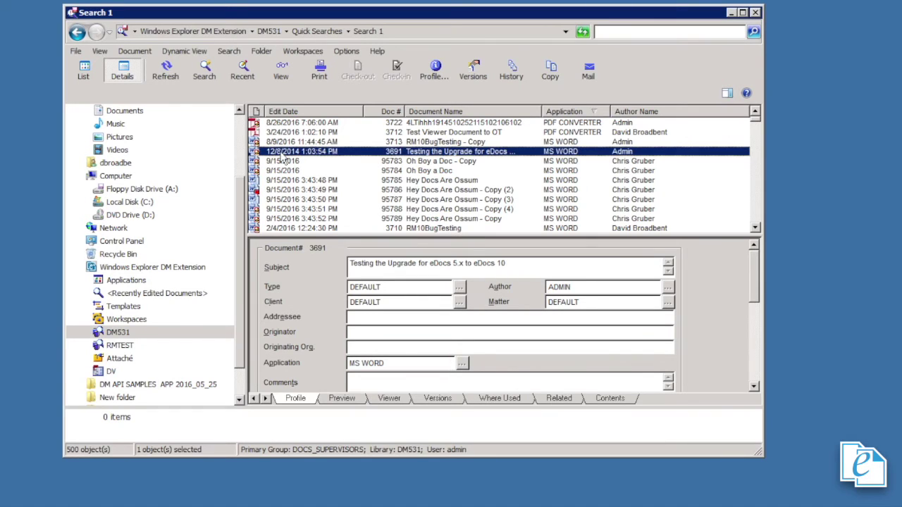
pyautogui.click(134, 52)
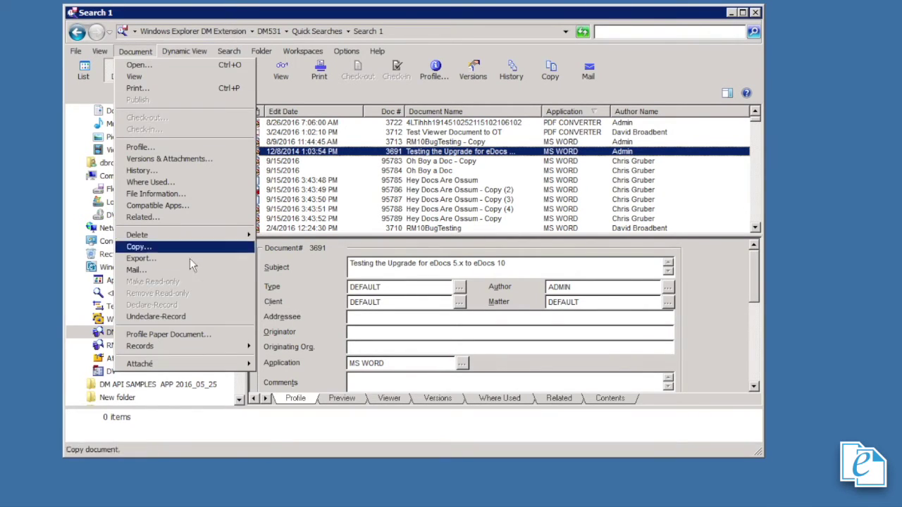
pyautogui.moveTo(226, 348)
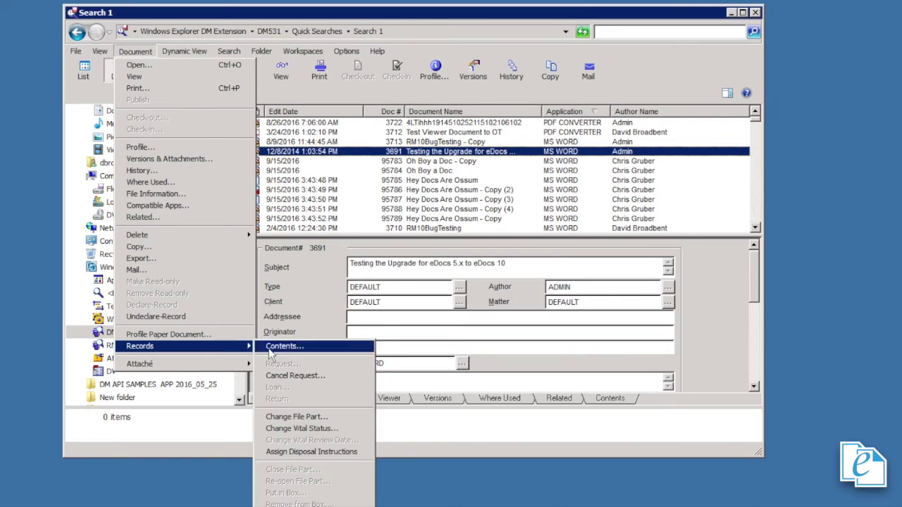
pyautogui.click(329, 451)
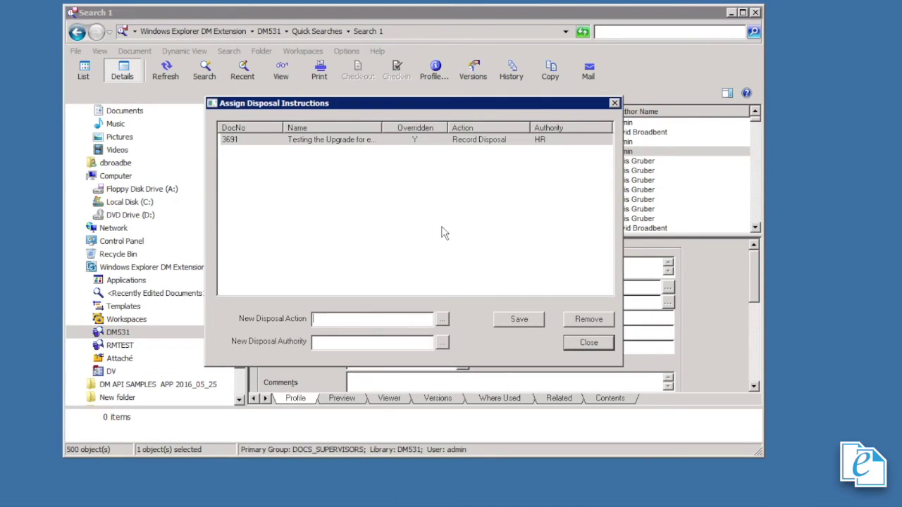
pyautogui.click(577, 320)
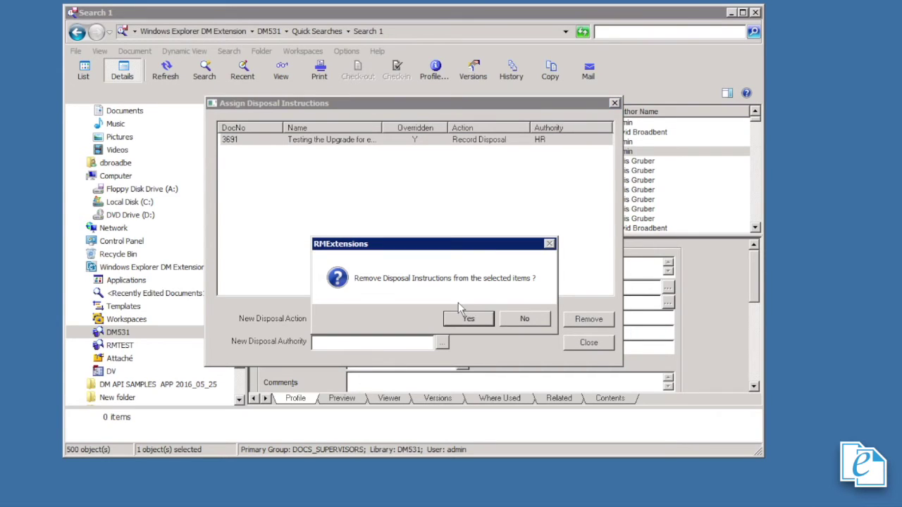
pyautogui.click(469, 319)
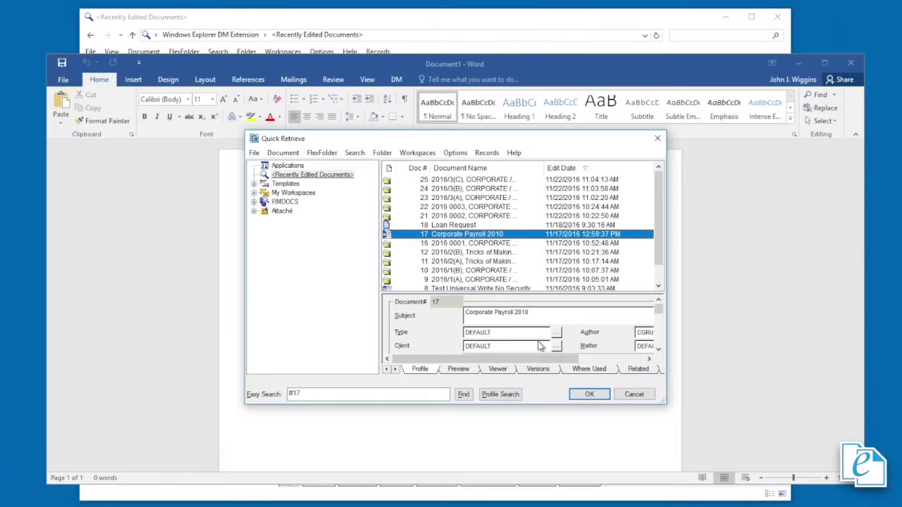
# In Word's Quick Retrieve window, submit a records request for the Loan Request document with 11/22/2016 as the date required.
pyautogui.click(449, 225)
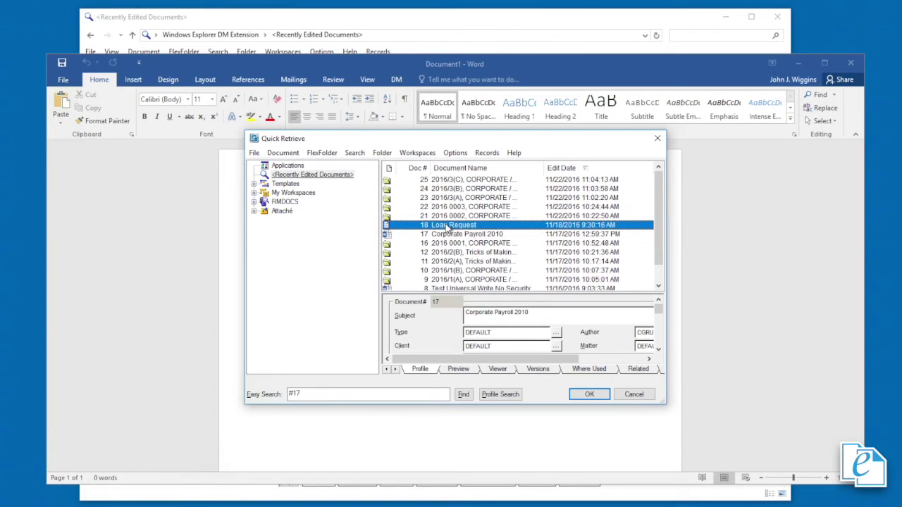
pyautogui.click(278, 154)
pyautogui.moveTo(340, 458)
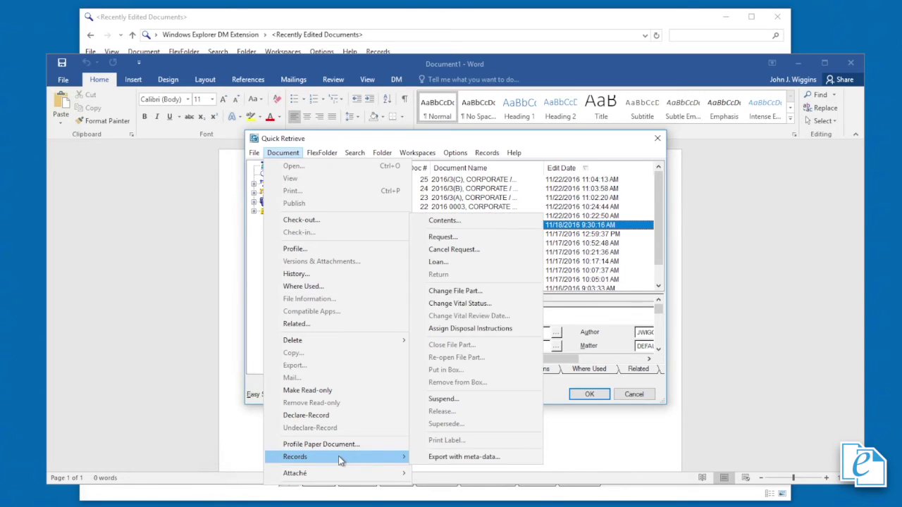
pyautogui.click(451, 238)
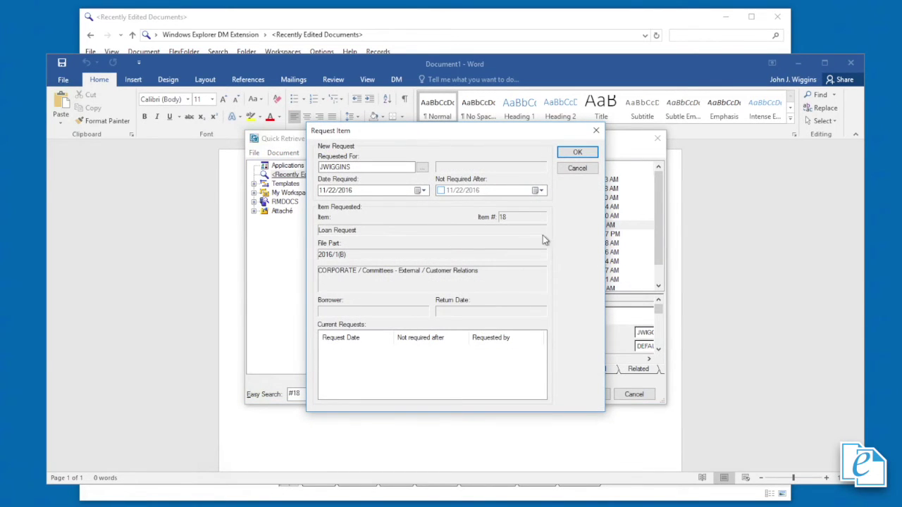
pyautogui.click(571, 155)
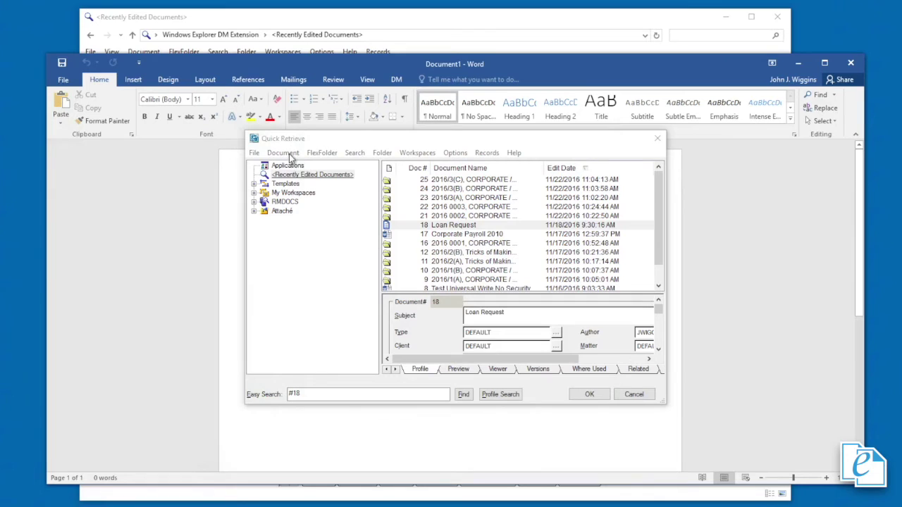
# Cancel the 11/18/2016 request for the Loan Request document.
pyautogui.click(438, 227)
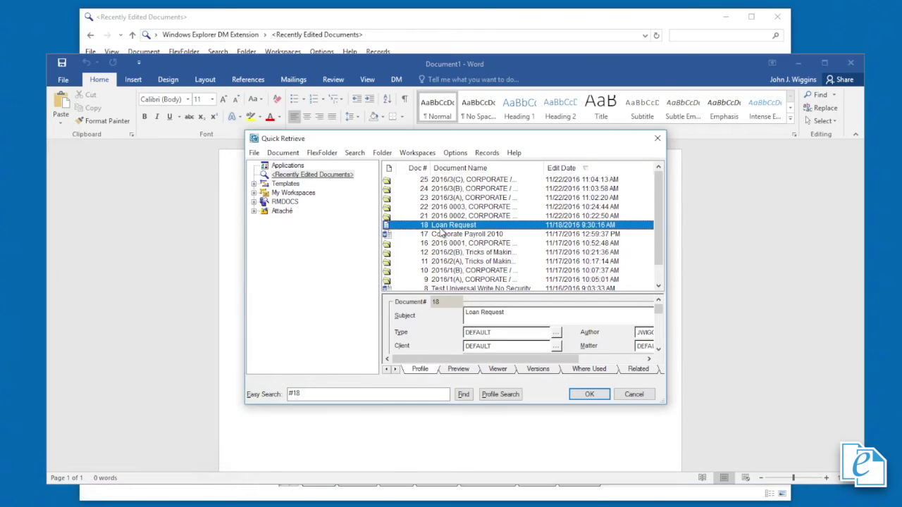
pyautogui.click(284, 153)
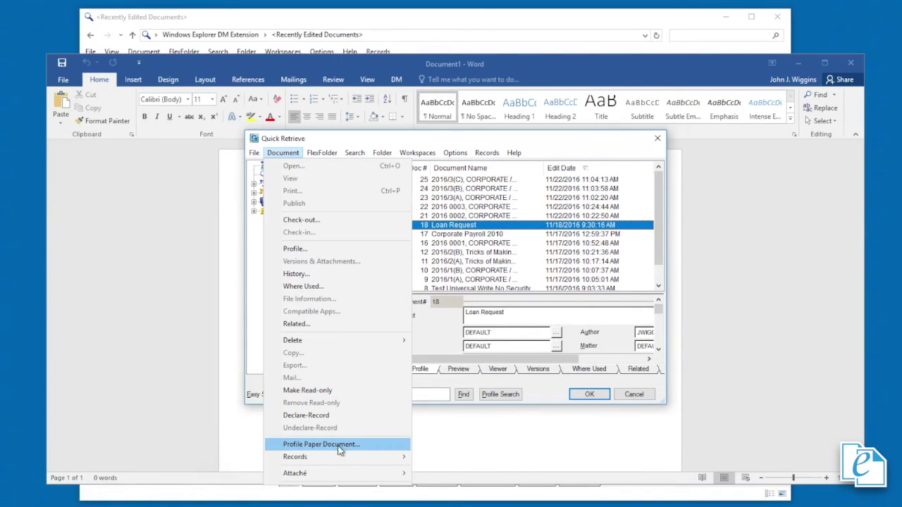
pyautogui.moveTo(356, 459)
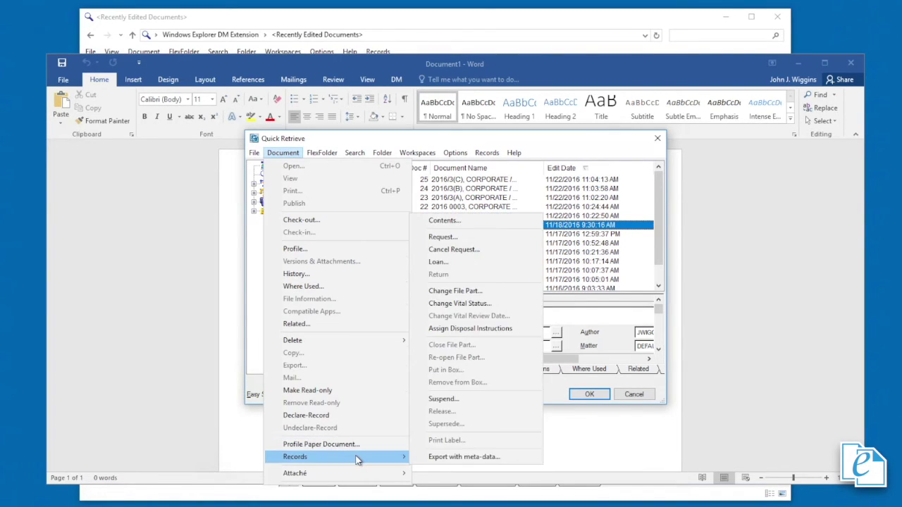
pyautogui.click(462, 254)
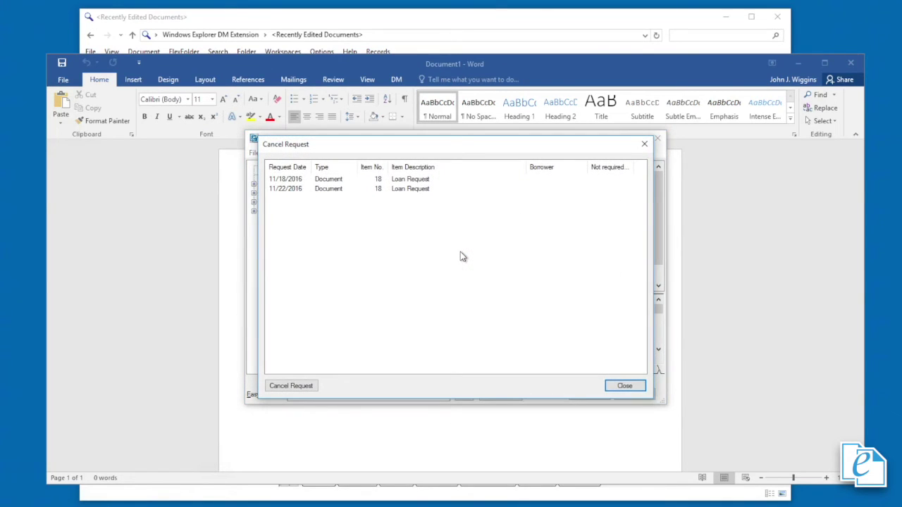
pyautogui.click(329, 181)
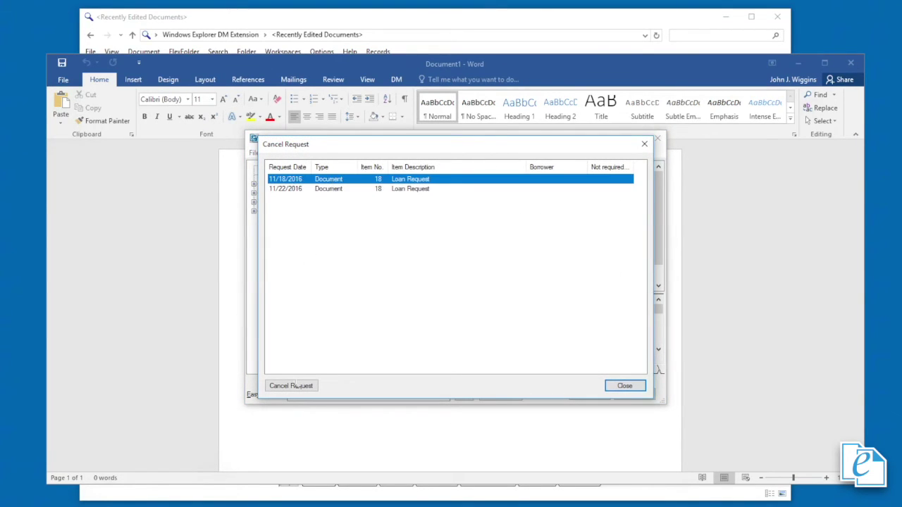
pyautogui.click(300, 389)
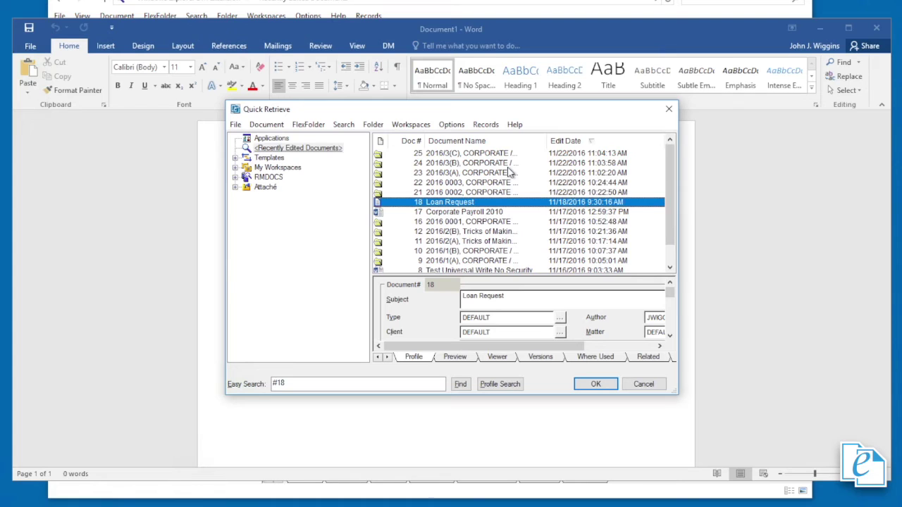
# Loan out the Loan Request document with a loan date of 11/22/2016 and a due date of 12/22/2016.
pyautogui.rightClick(459, 204)
pyautogui.click(321, 243)
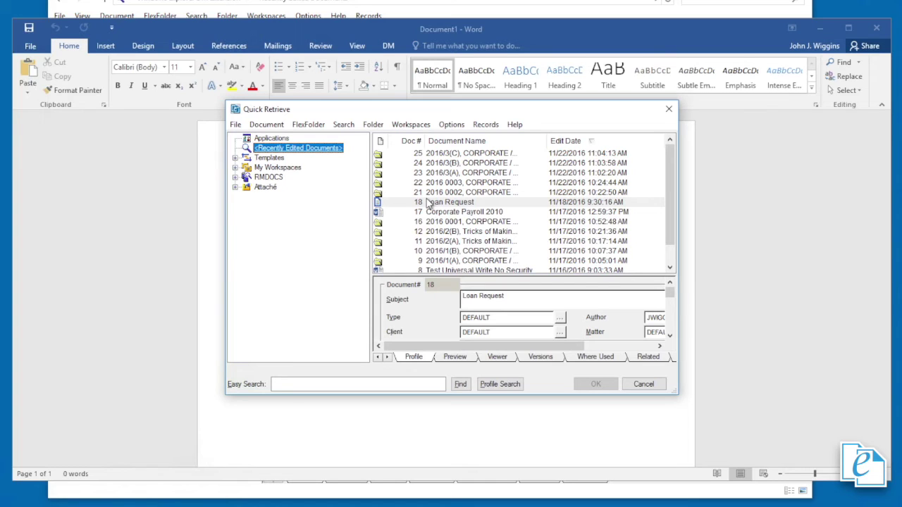
pyautogui.click(430, 203)
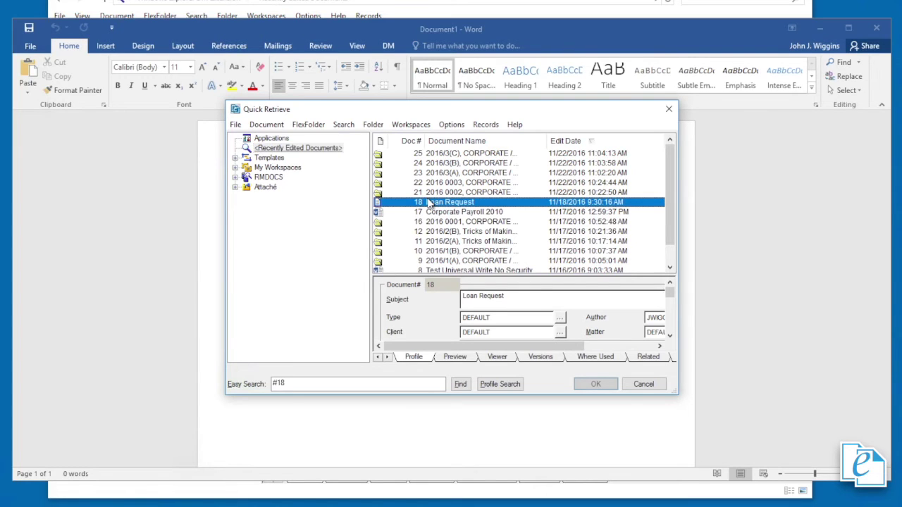
pyautogui.click(266, 125)
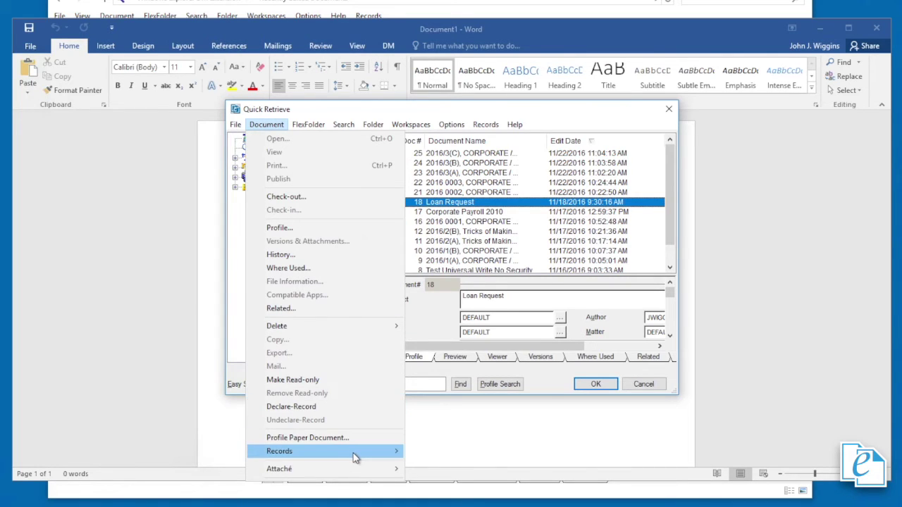
pyautogui.moveTo(356, 457)
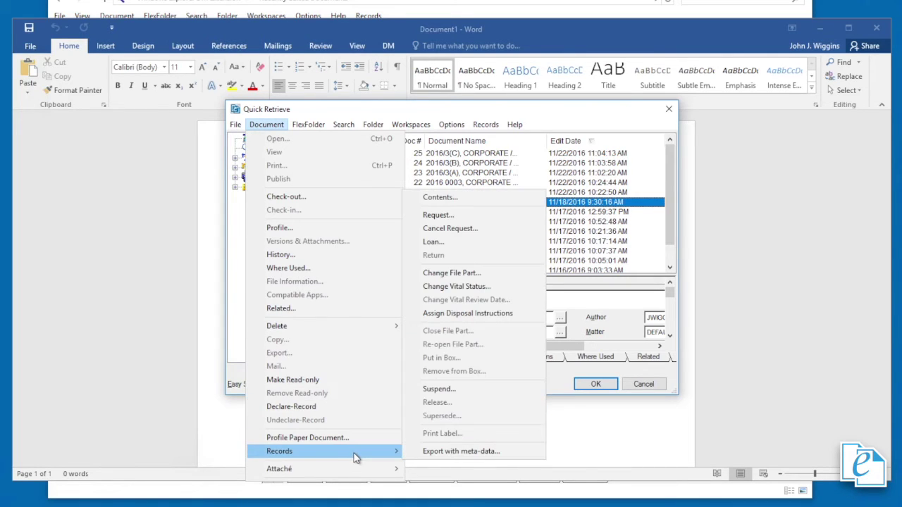
pyautogui.click(431, 241)
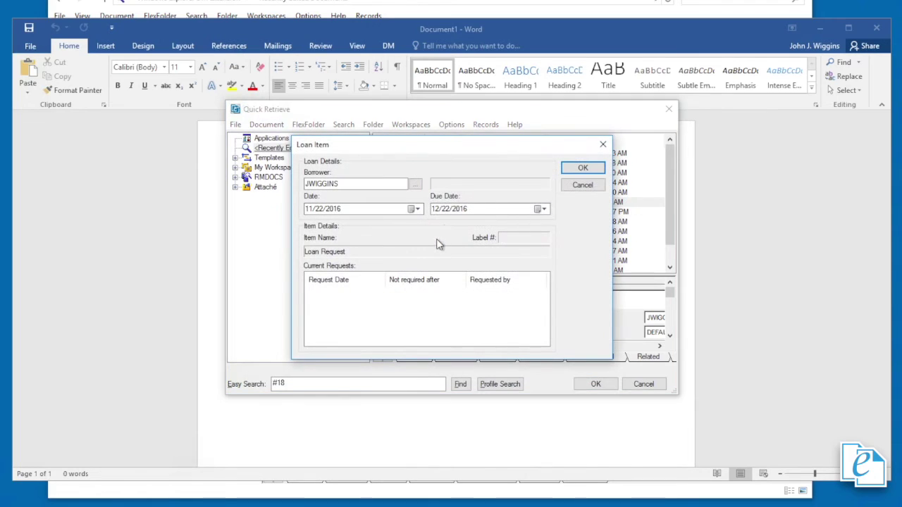
pyautogui.click(572, 171)
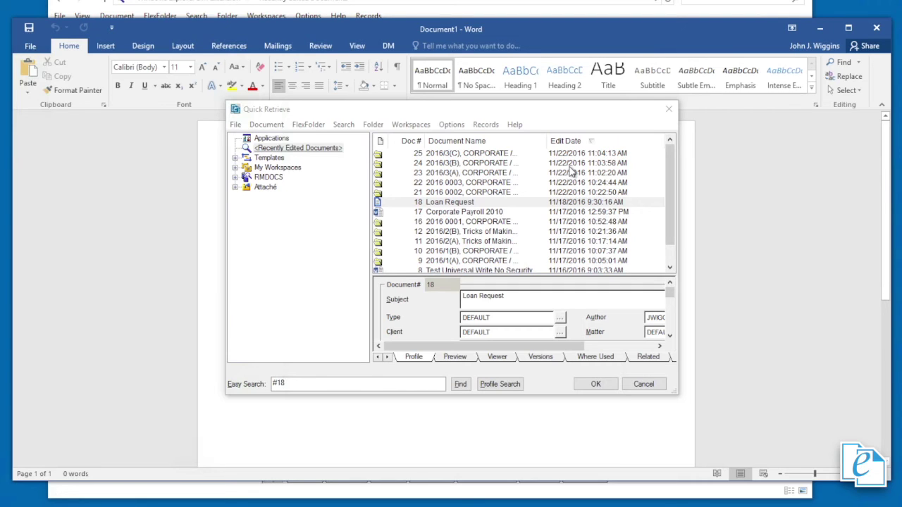
# Return the Loan Request document from loan and confirm the return.
pyautogui.click(433, 203)
pyautogui.click(277, 128)
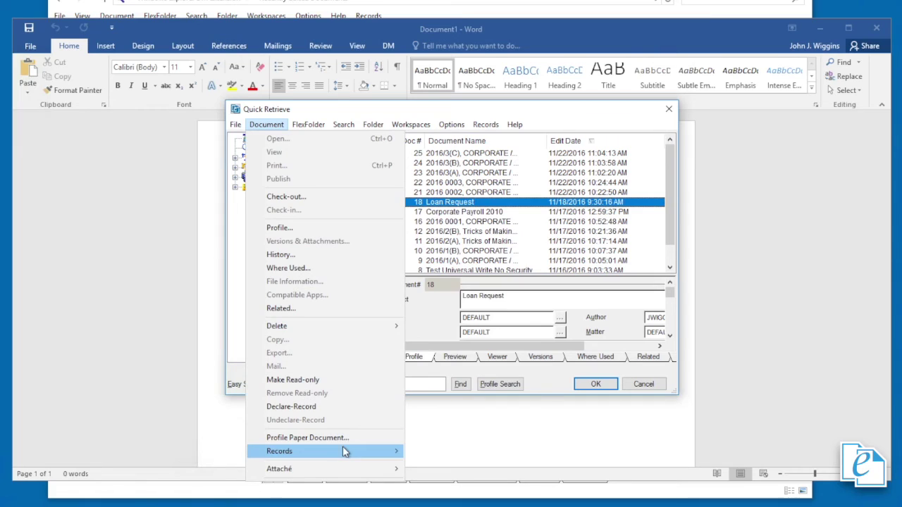
pyautogui.moveTo(345, 451)
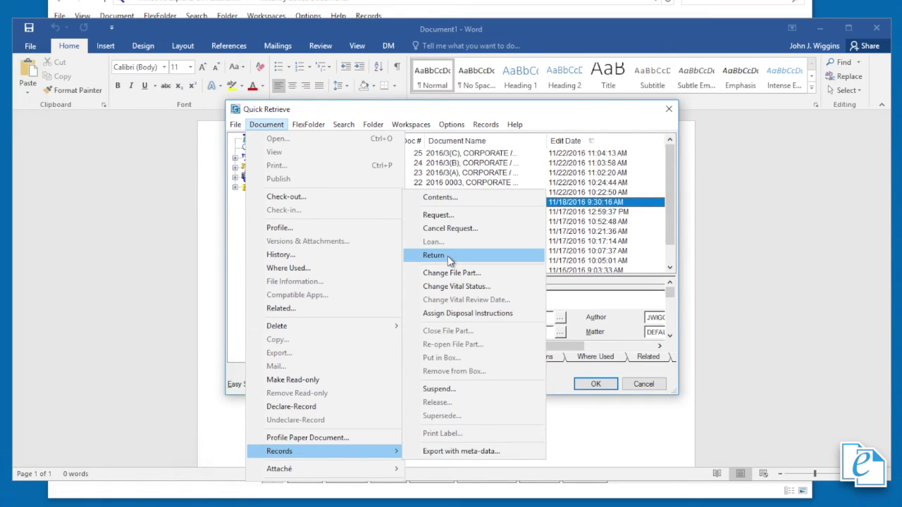
pyautogui.click(434, 255)
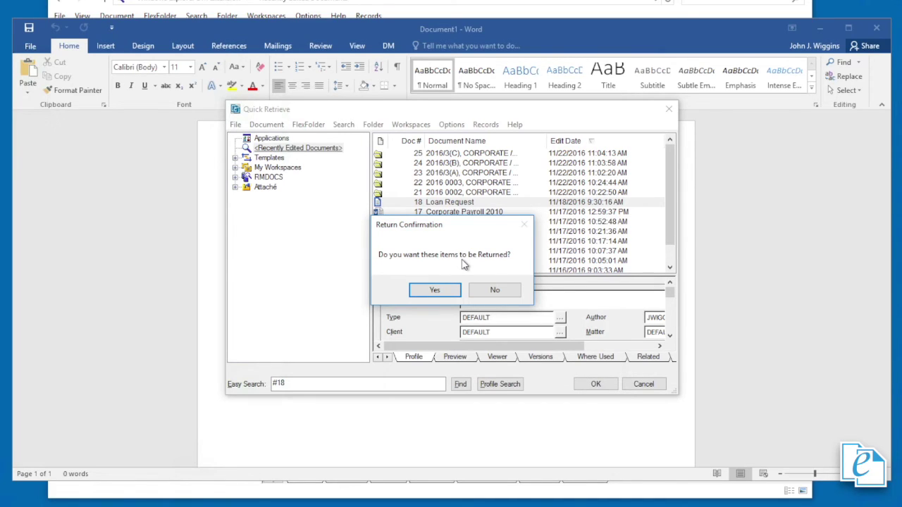
pyautogui.click(434, 290)
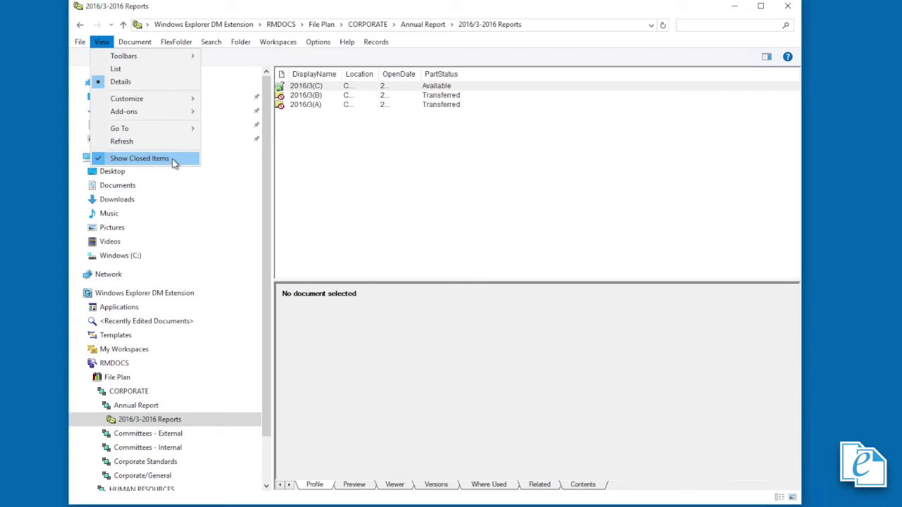
# Toggle the Show Closed Items setting and reopen the 2016/3-2016 Reports file under CORPORATE / Annual Report in the file plan.
pyautogui.click(171, 158)
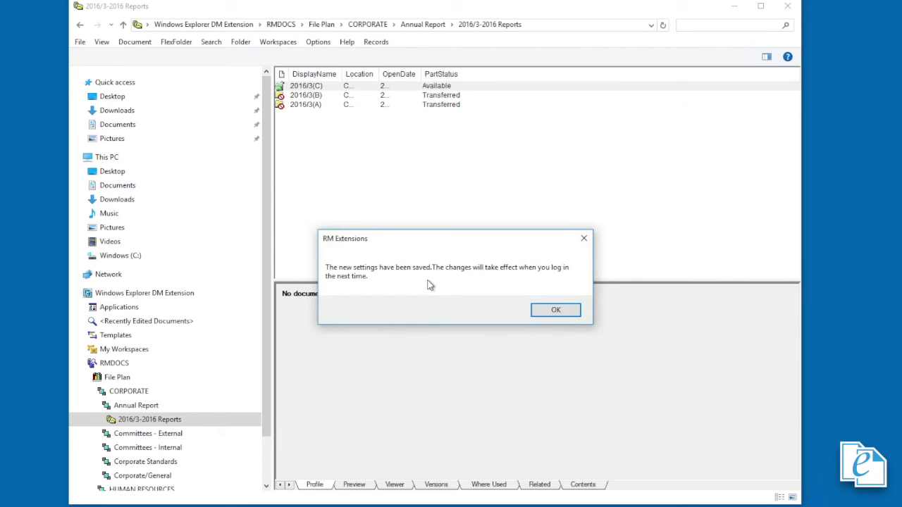
pyautogui.click(541, 310)
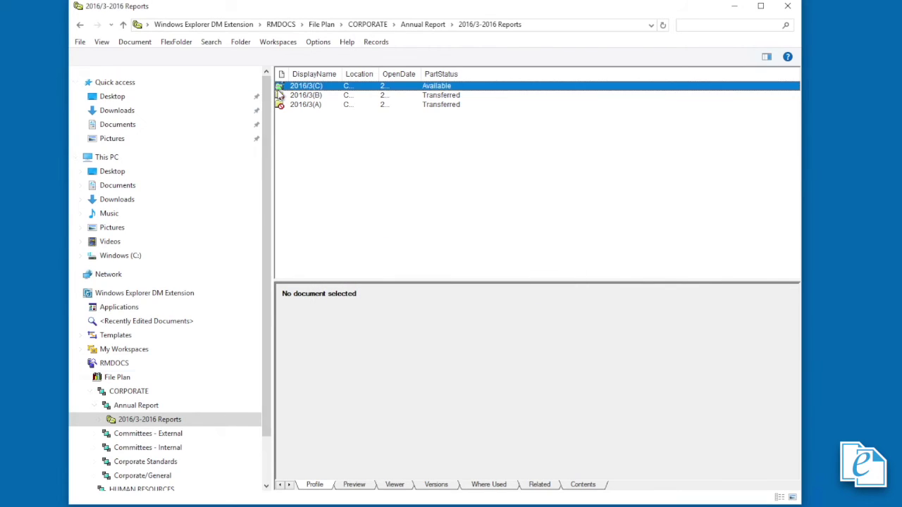
pyautogui.click(86, 378)
pyautogui.click(85, 378)
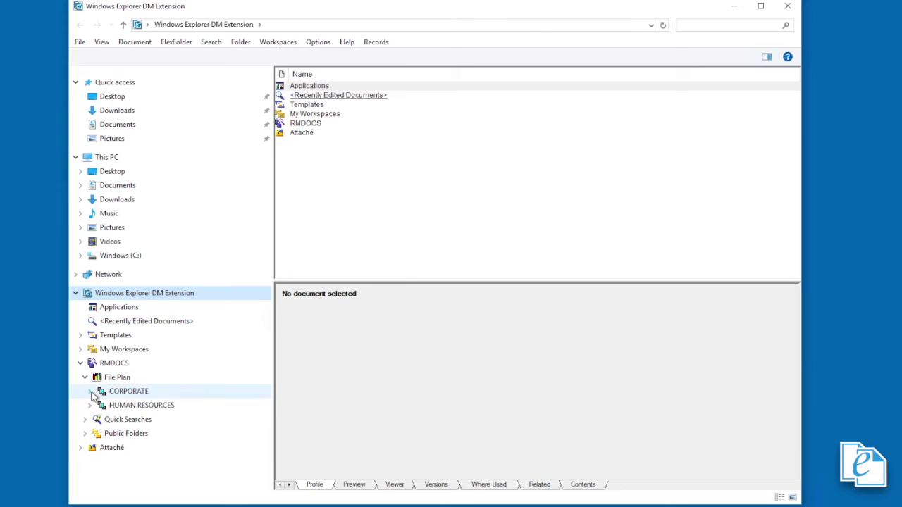
pyautogui.click(91, 392)
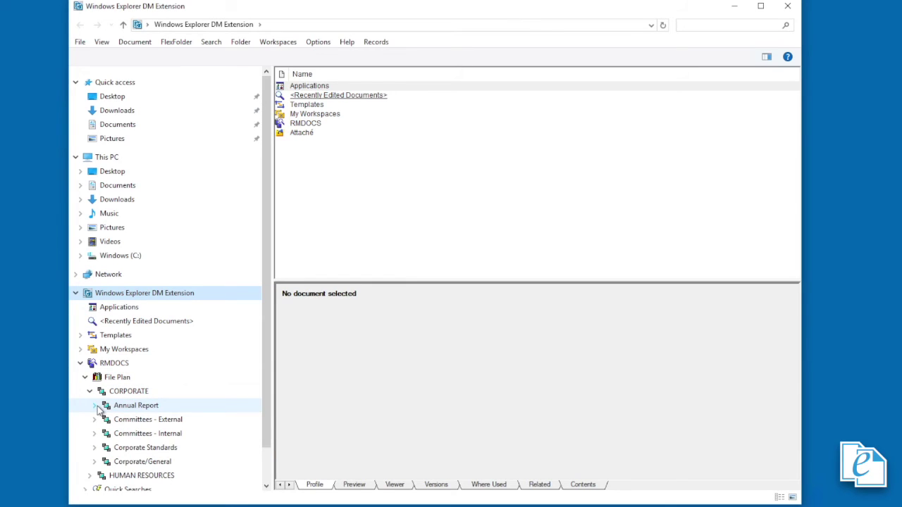
pyautogui.click(95, 406)
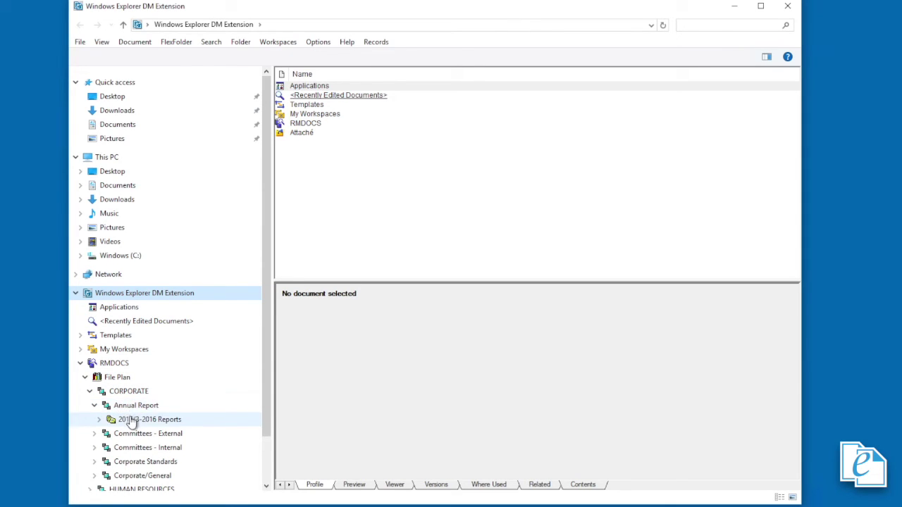
pyautogui.click(131, 420)
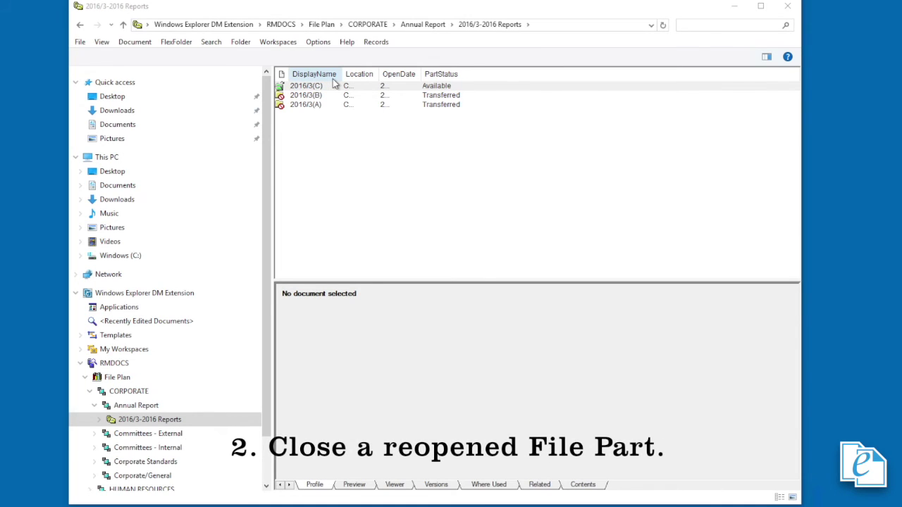
# Close file part 2016/3(C) in the 2016 Reports file.
pyautogui.click(335, 87)
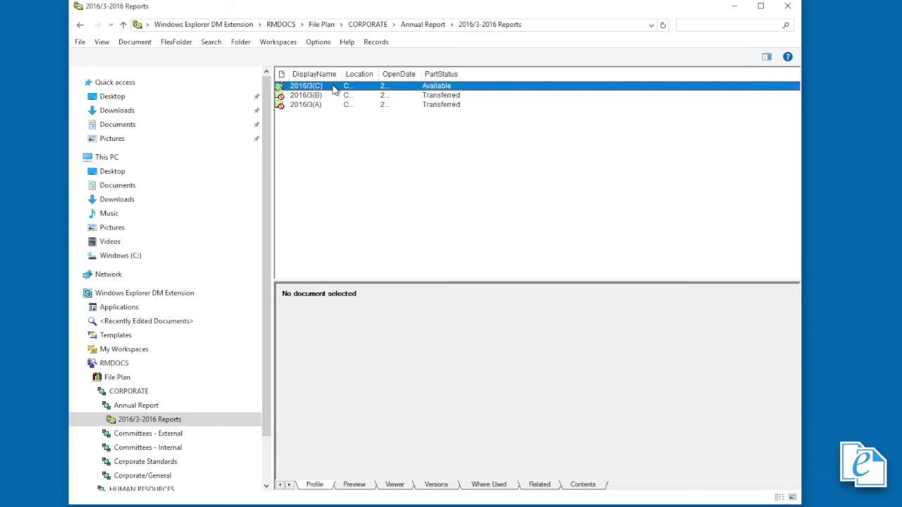
pyautogui.click(134, 41)
pyautogui.moveTo(240, 358)
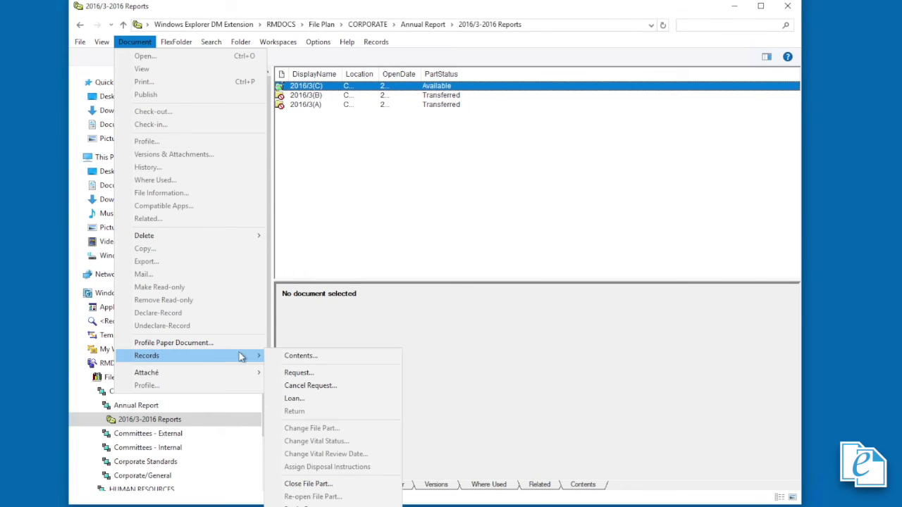
pyautogui.click(343, 485)
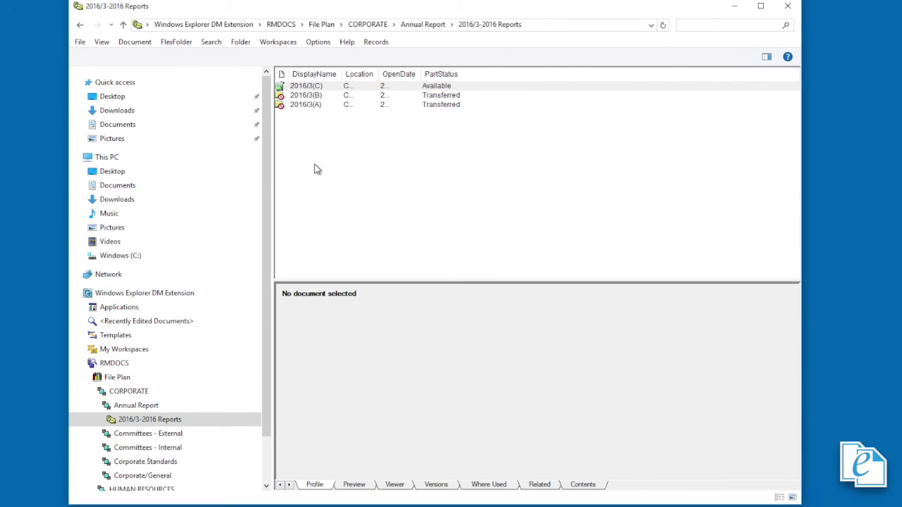
# Re-open the closed file part 2016/3(C) in the 2016 Reports file.
pyautogui.click(279, 88)
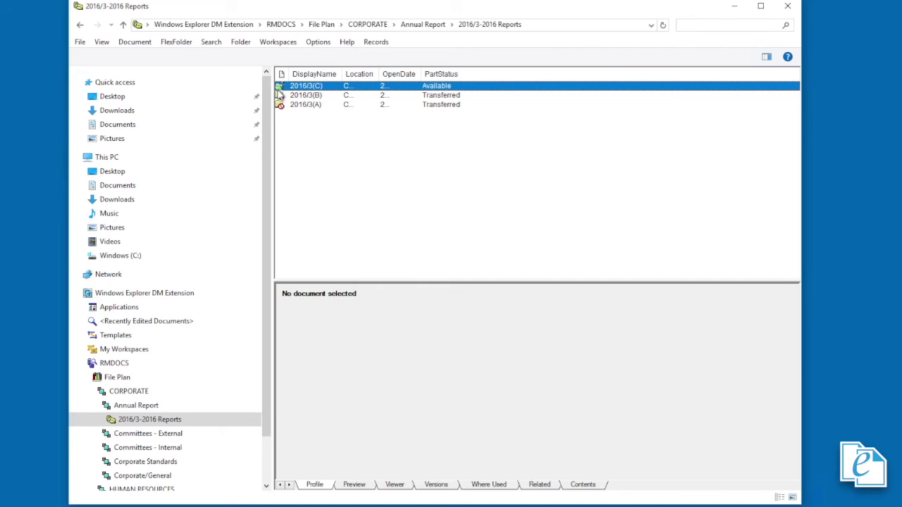
pyautogui.rightClick(278, 90)
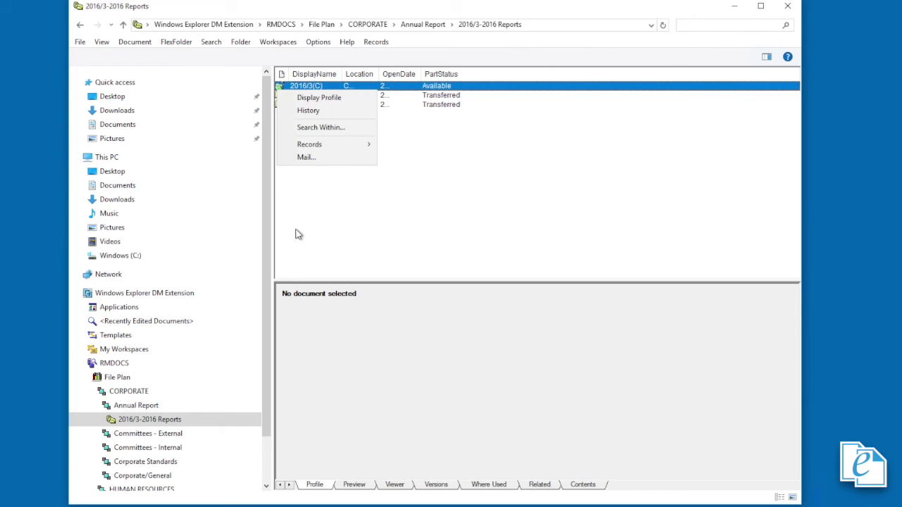
pyautogui.moveTo(339, 146)
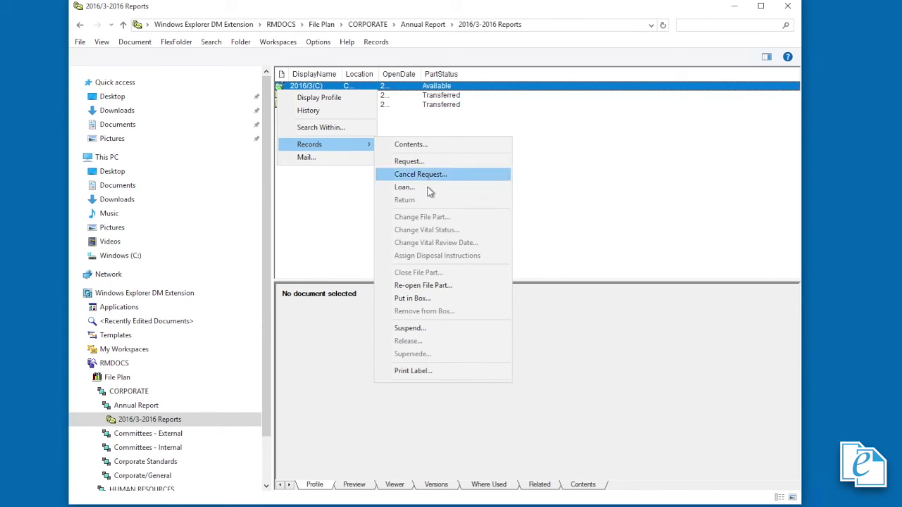
pyautogui.click(415, 287)
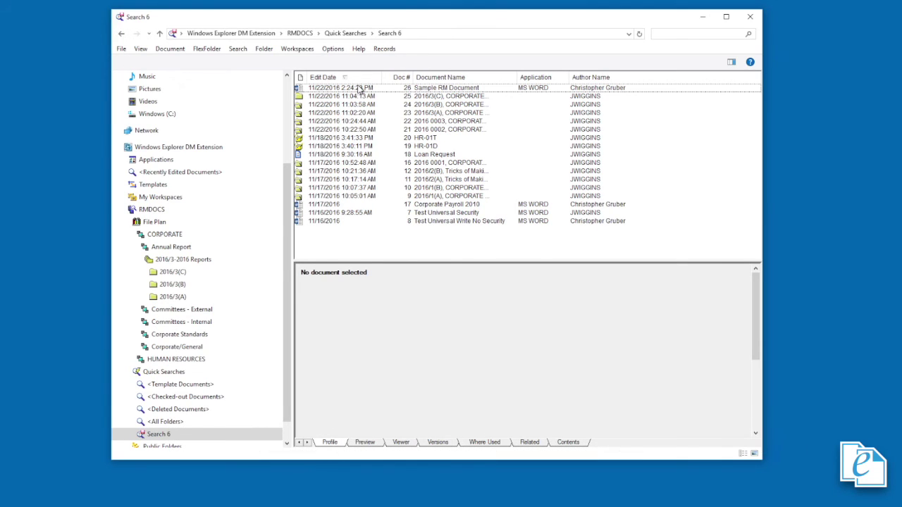
# Display the records contents of the file part that holds Sample RM Document.
pyautogui.click(359, 89)
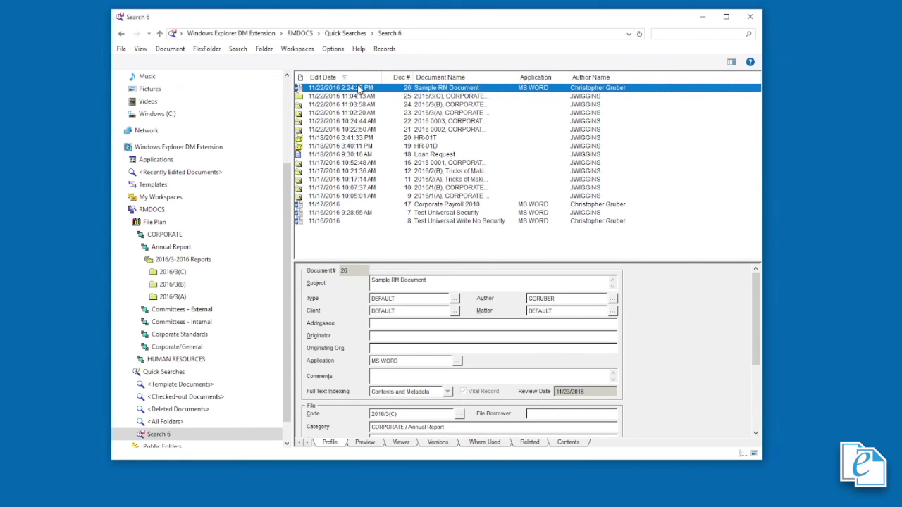
pyautogui.click(170, 48)
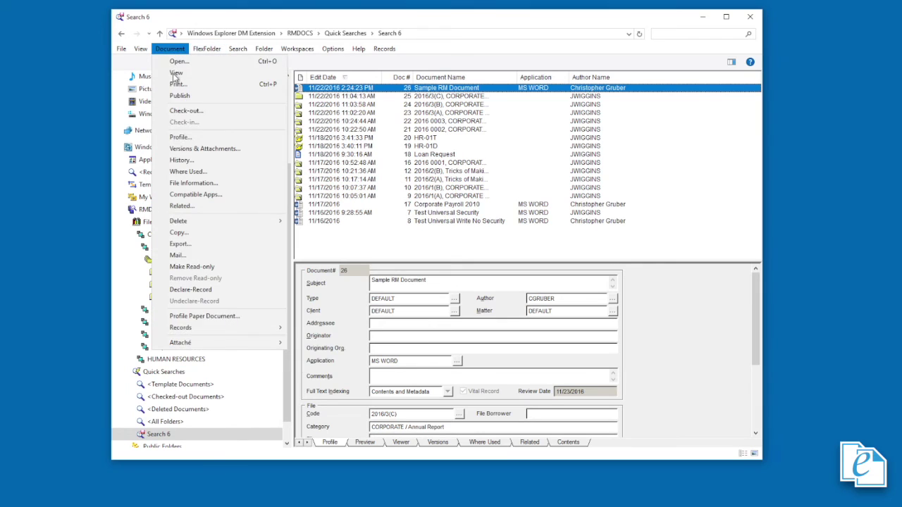
pyautogui.moveTo(227, 328)
pyautogui.click(302, 335)
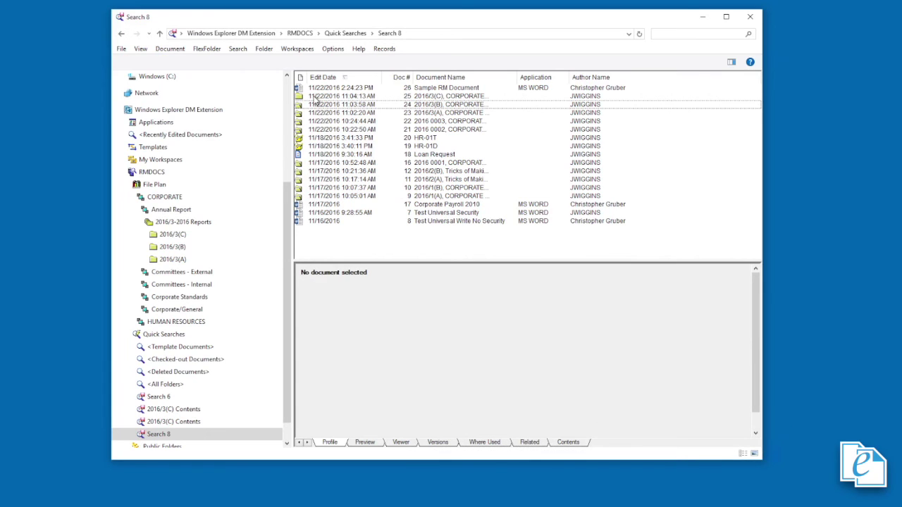
# Try to suspend file part 2016/3(C), document 25, in the search results.
pyautogui.click(315, 98)
pyautogui.click(169, 49)
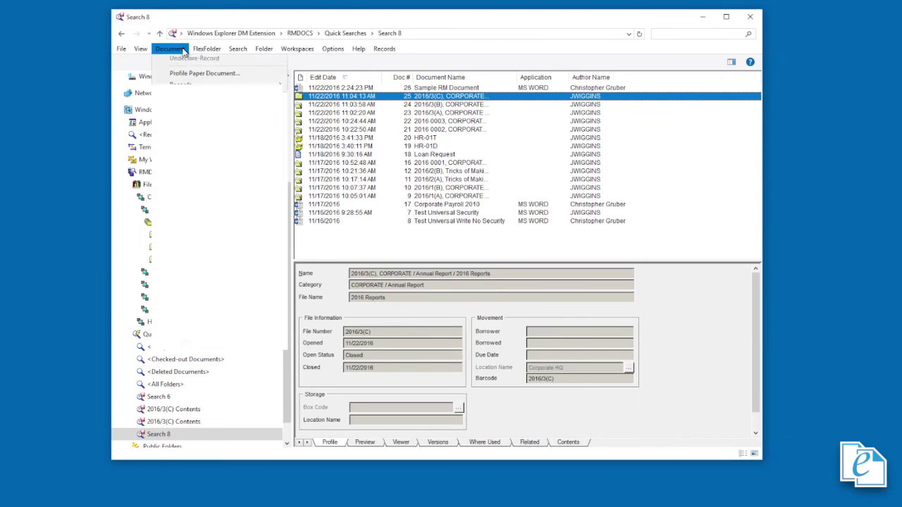
pyautogui.moveTo(225, 328)
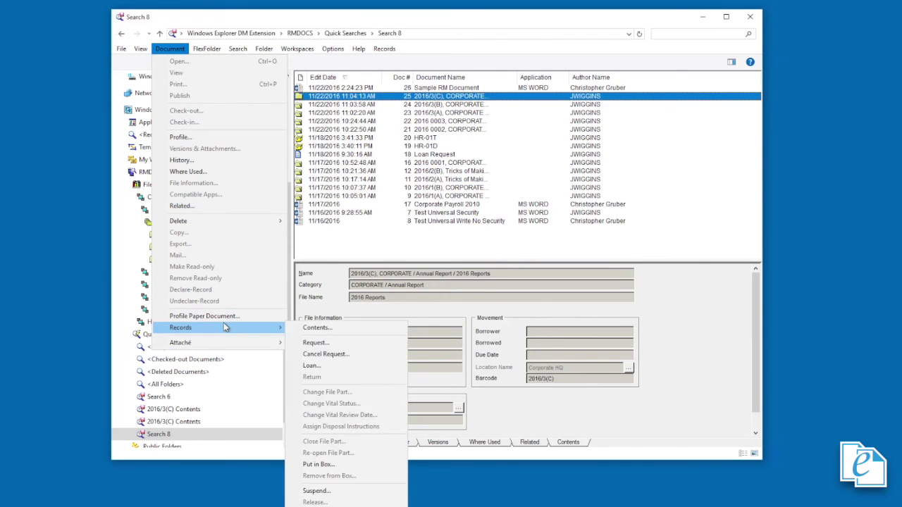
pyautogui.click(324, 495)
pyautogui.click(476, 282)
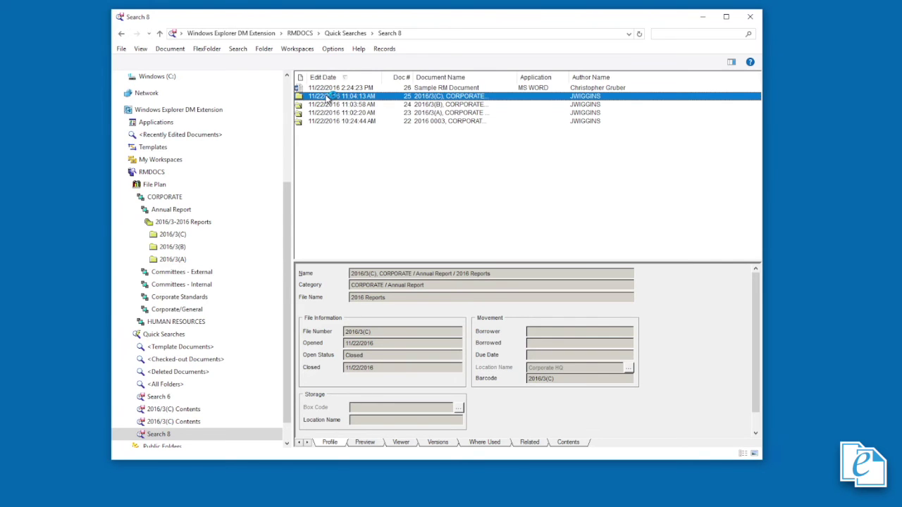
# Put closed file part 2016/3(C), document 25, into the HR Personnel File-Destroy box with code HR-01D.
pyautogui.click(173, 51)
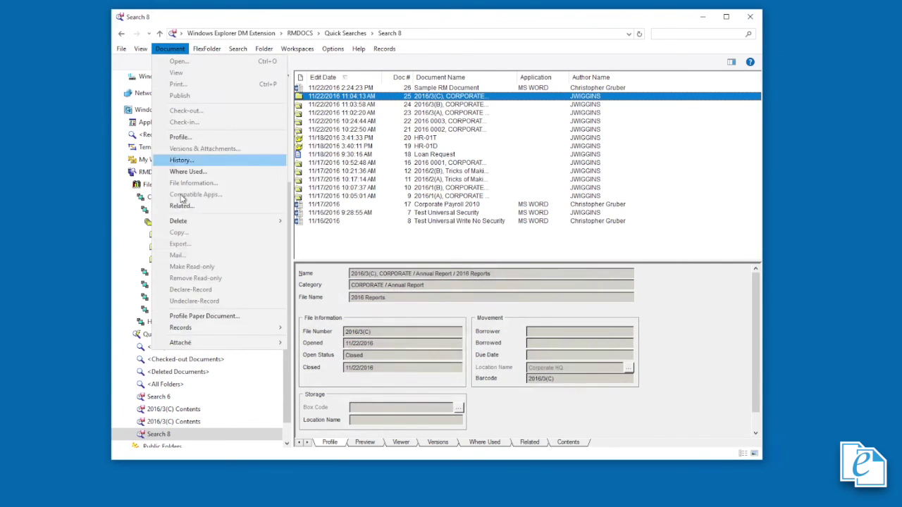
pyautogui.moveTo(219, 330)
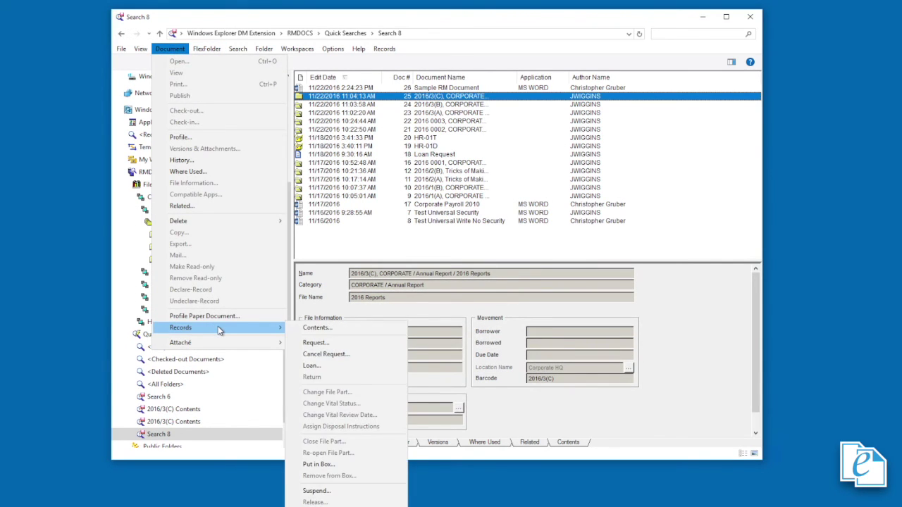
pyautogui.click(317, 467)
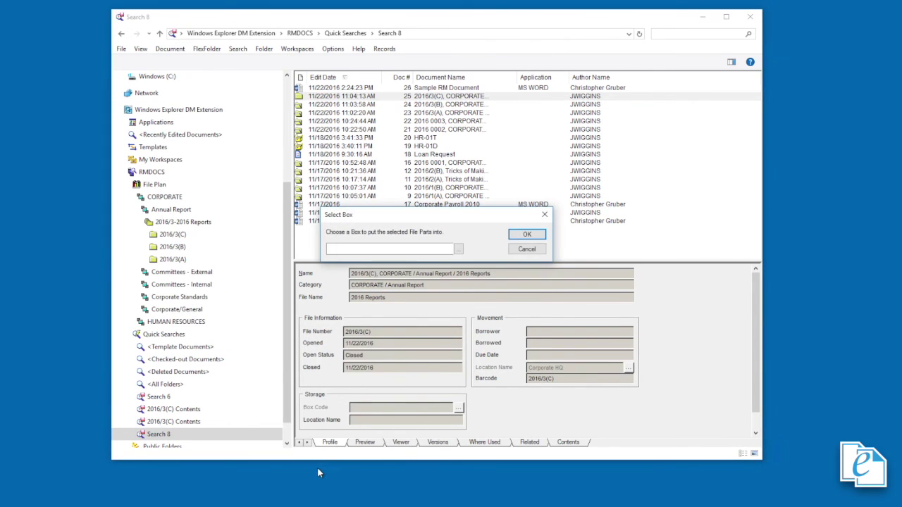
pyautogui.click(458, 249)
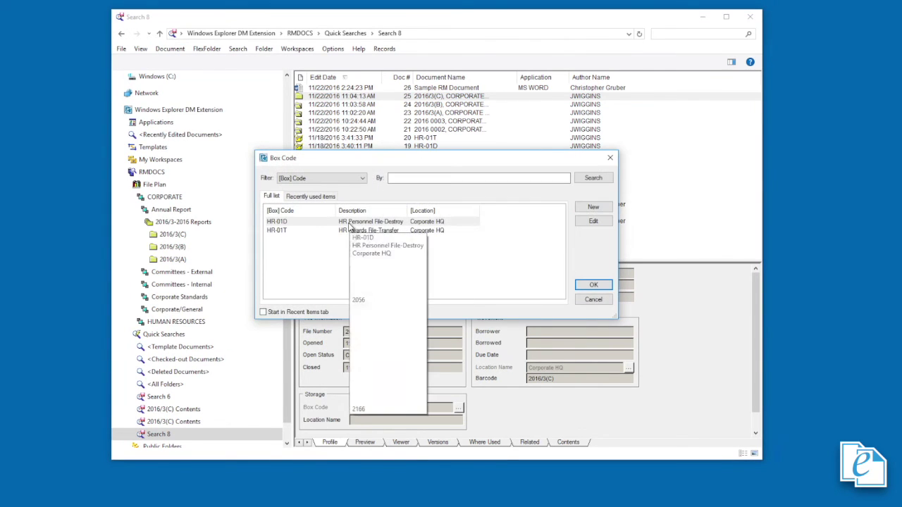
pyautogui.click(349, 222)
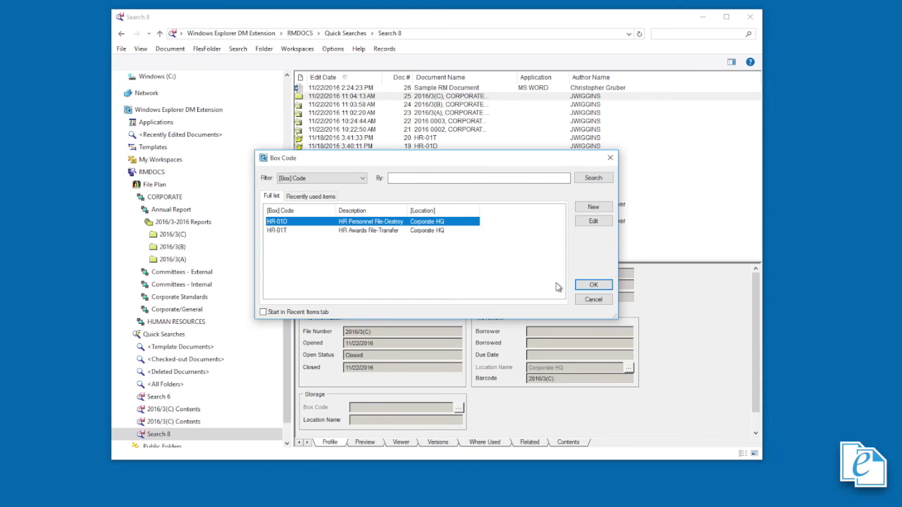
pyautogui.click(582, 287)
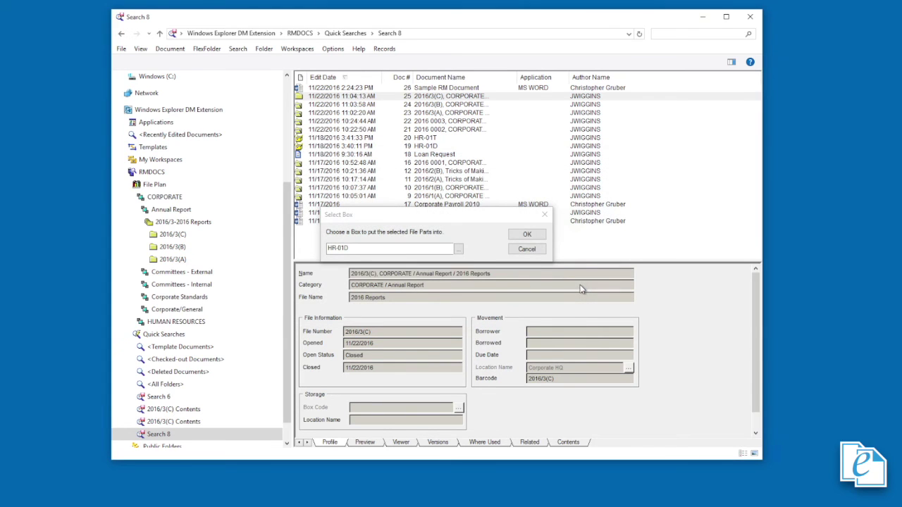
pyautogui.click(521, 236)
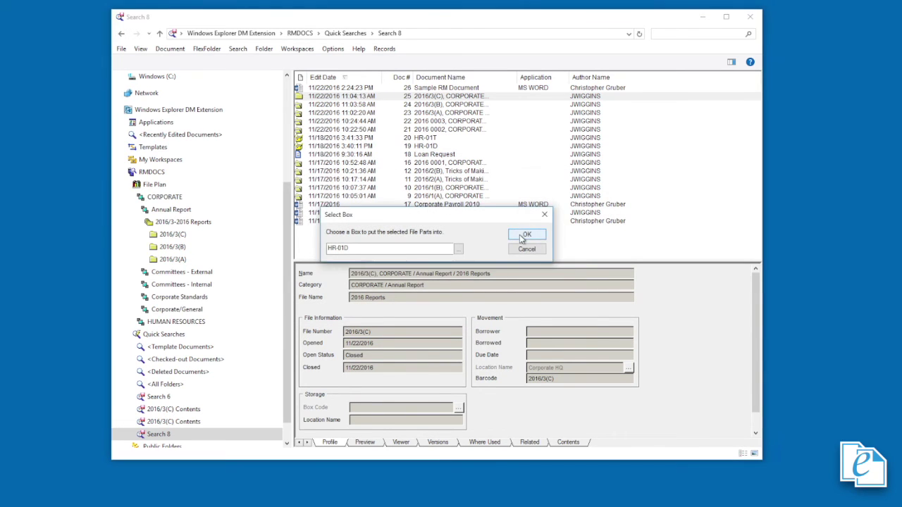
# Remove file part 2016/3(C) from its box and assign it to the Central Records location.
pyautogui.click(338, 97)
pyautogui.click(170, 48)
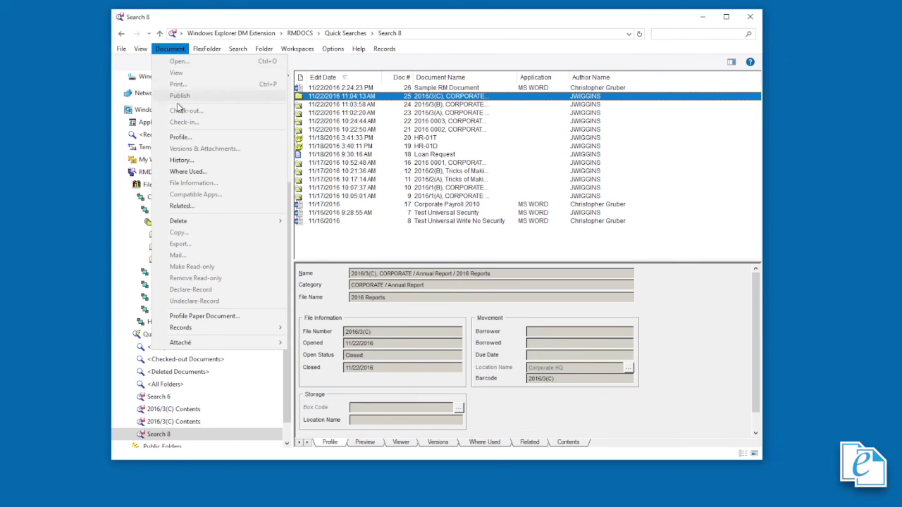
pyautogui.moveTo(211, 327)
pyautogui.click(324, 477)
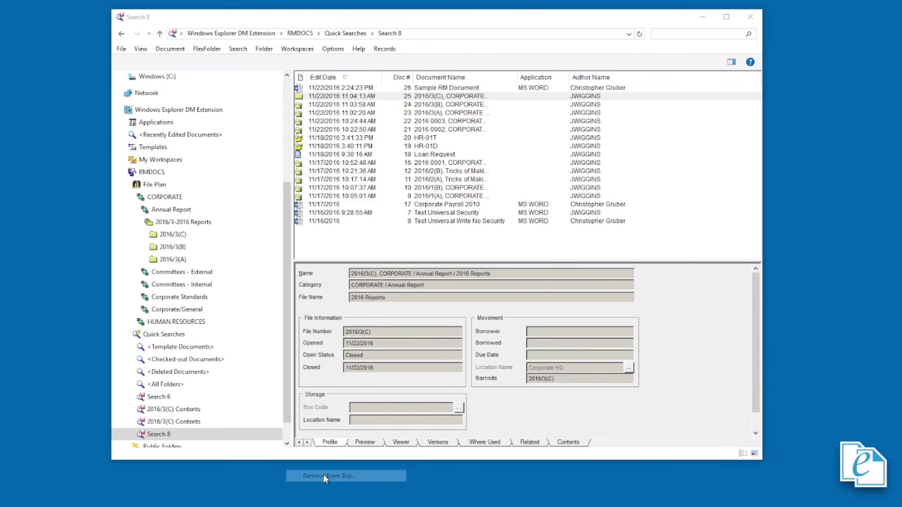
pyautogui.click(459, 246)
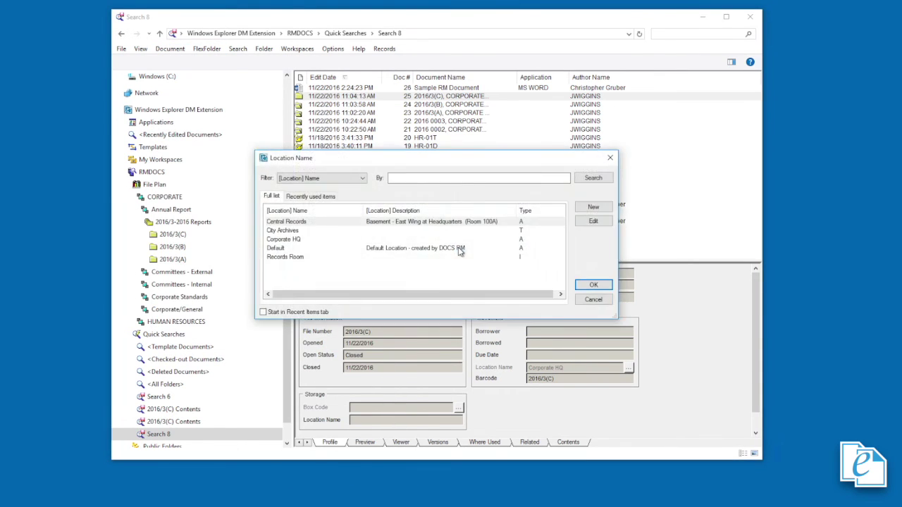
pyautogui.click(333, 224)
pyautogui.click(594, 285)
pyautogui.click(525, 233)
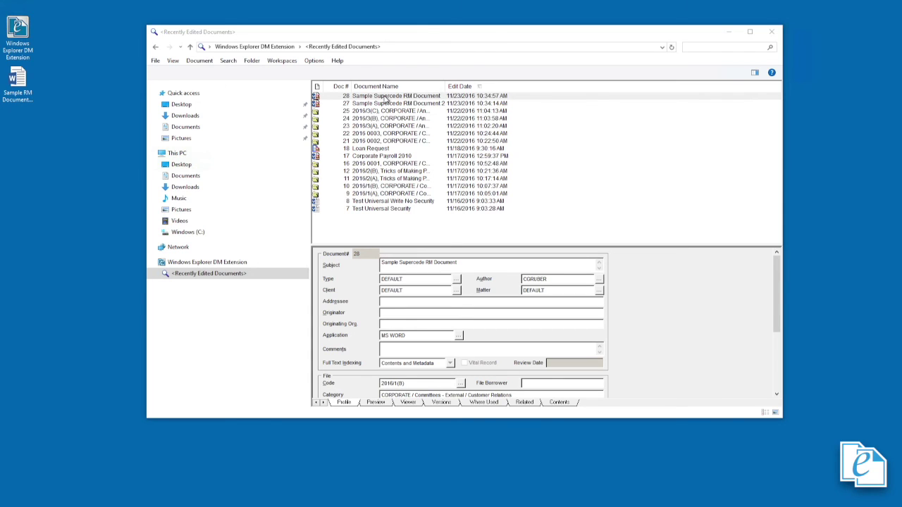
# Supersede the record Sample Supercede RM Document, document 28, with Sample Supercede RM Document 2, document 27.
pyautogui.click(385, 98)
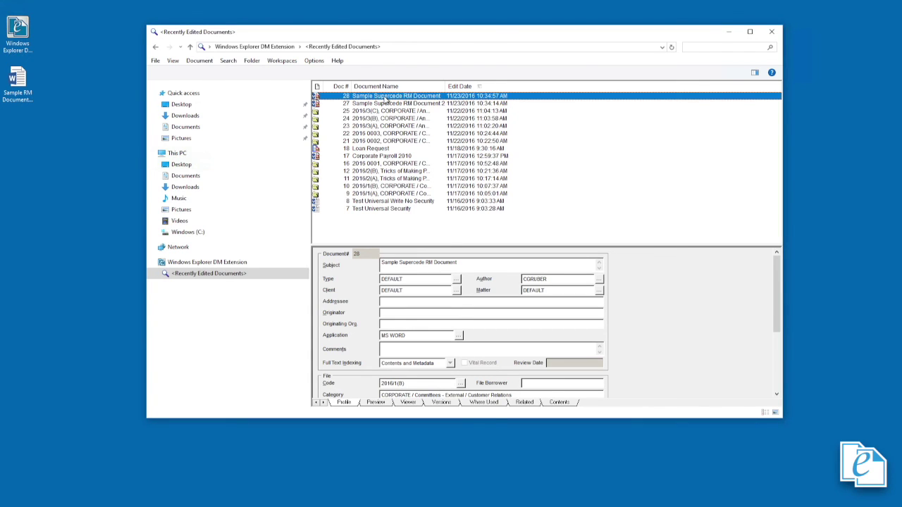
pyautogui.click(207, 64)
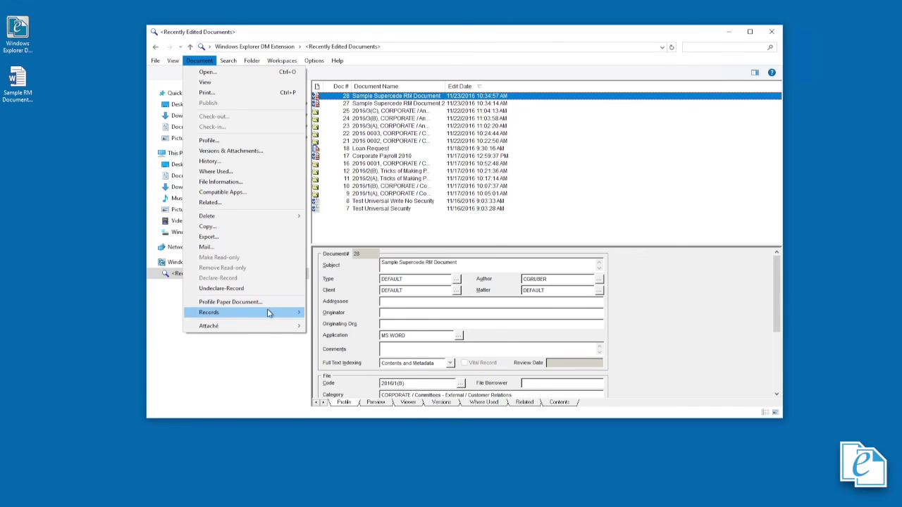
pyautogui.moveTo(268, 312)
pyautogui.click(342, 483)
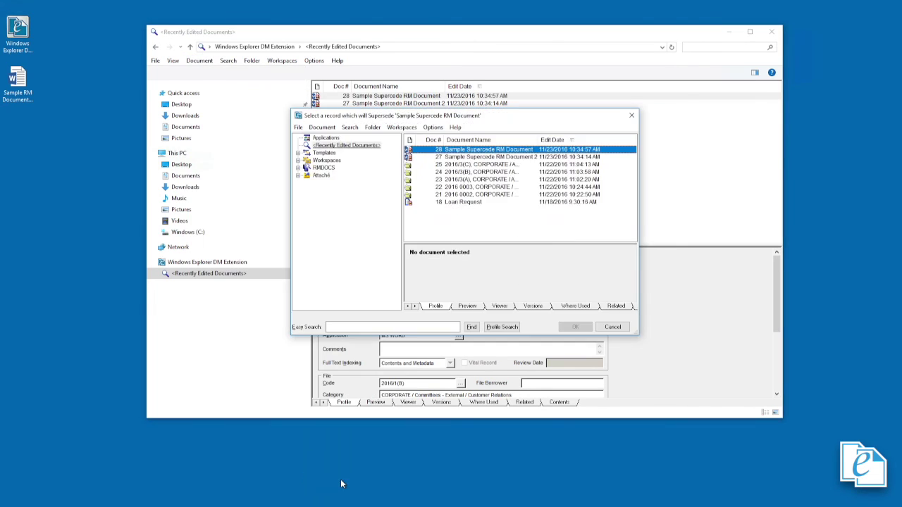
pyautogui.click(495, 158)
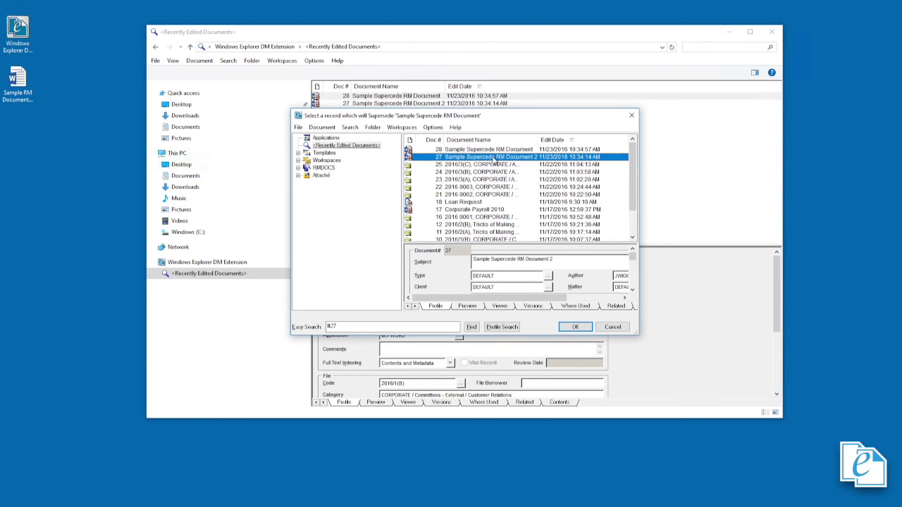
pyautogui.click(576, 327)
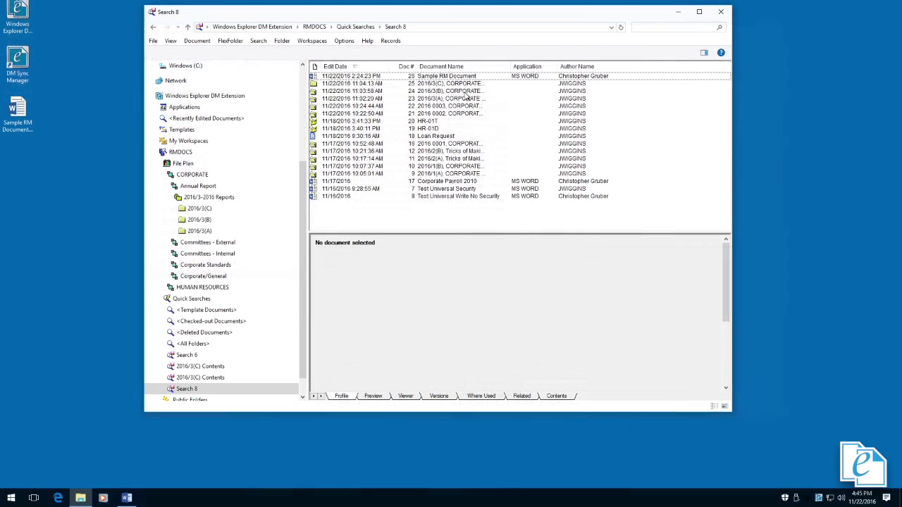
# Start exporting Sample RM Document, document 26, with its meta-data to an output directory.
pyautogui.click(358, 77)
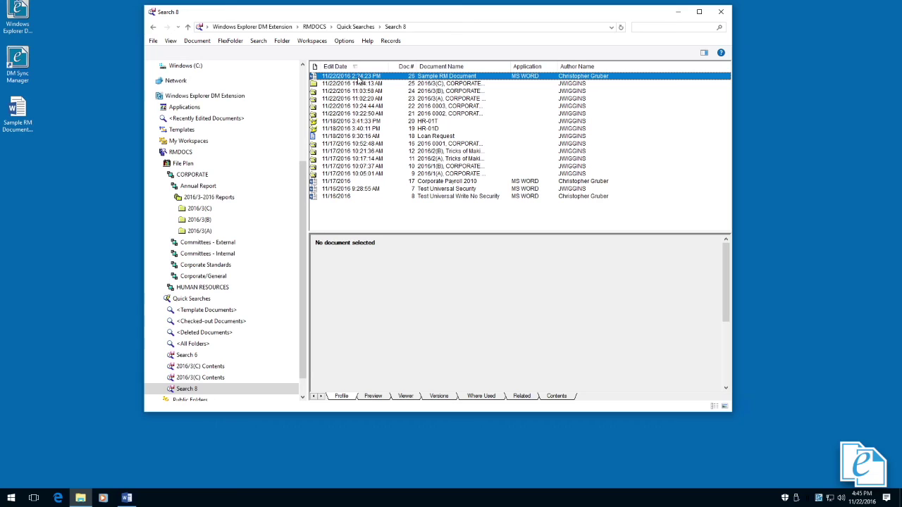
pyautogui.click(196, 40)
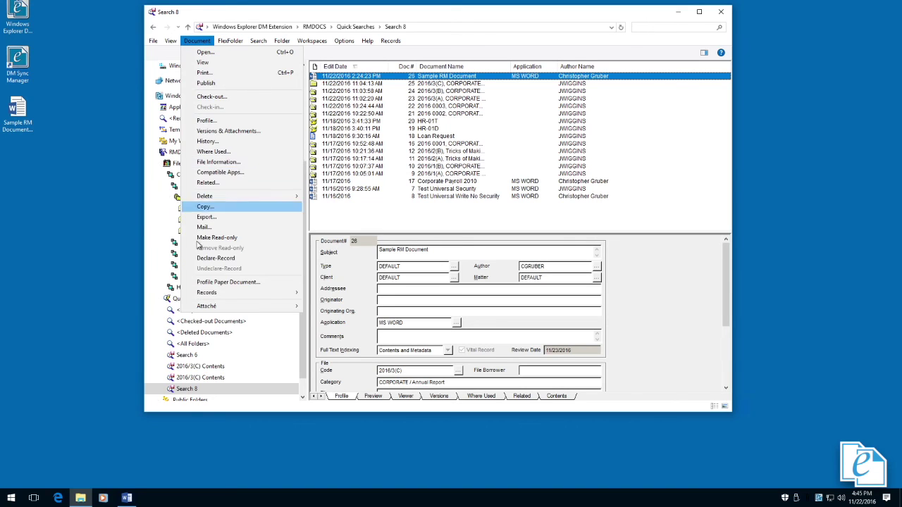
pyautogui.moveTo(211, 292)
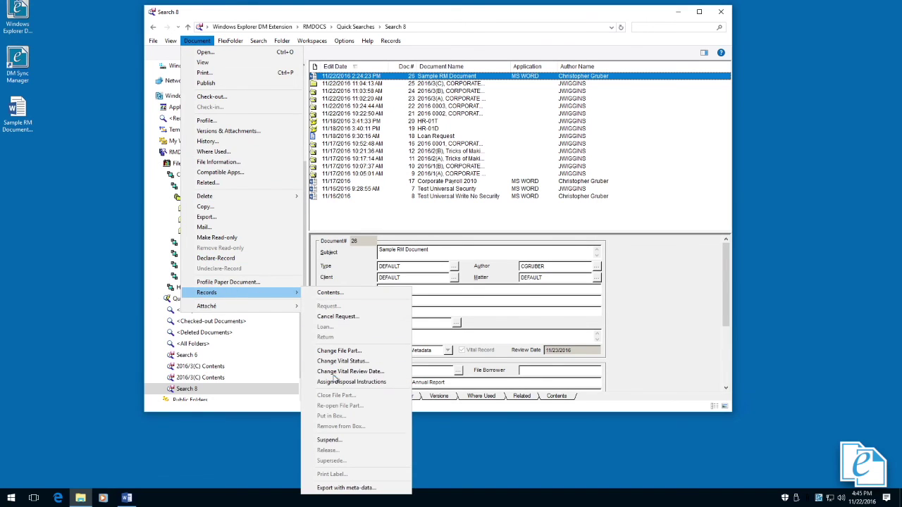
pyautogui.click(342, 488)
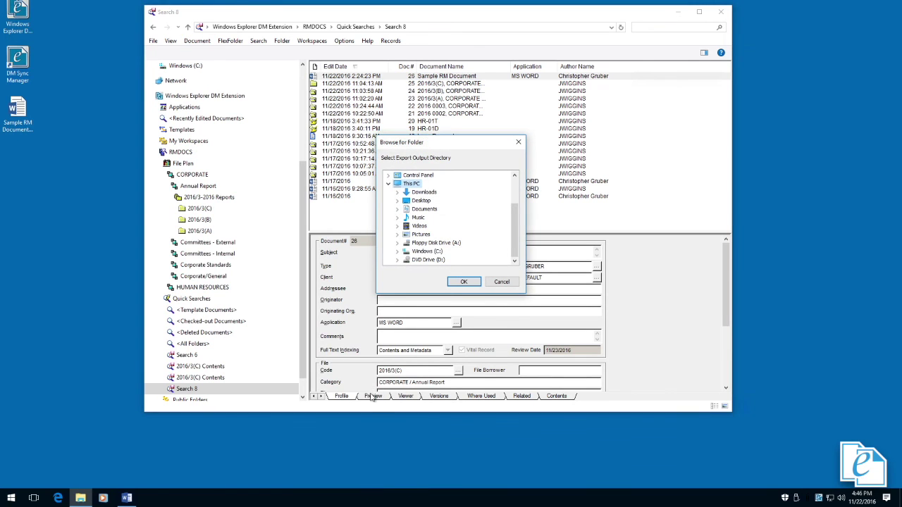